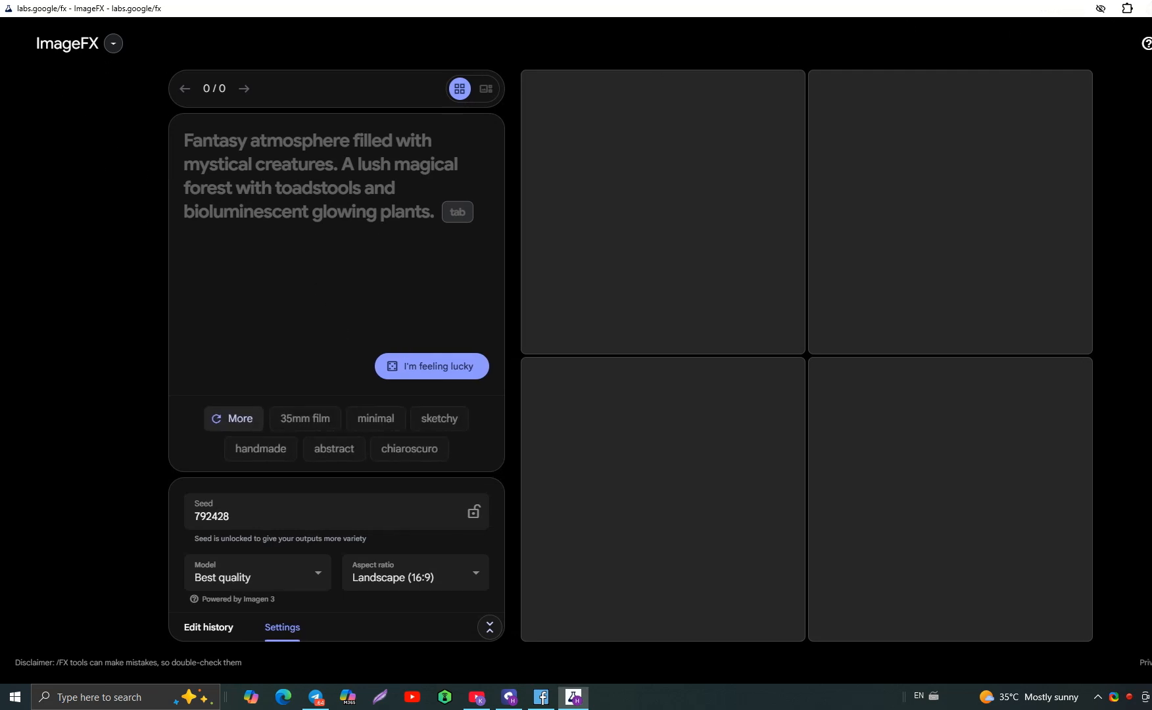
- Switch to the Facebook window and capture a region screenshot of the picture of the woman cooking by the waterfall
{"action": "key", "text": "super+d"}
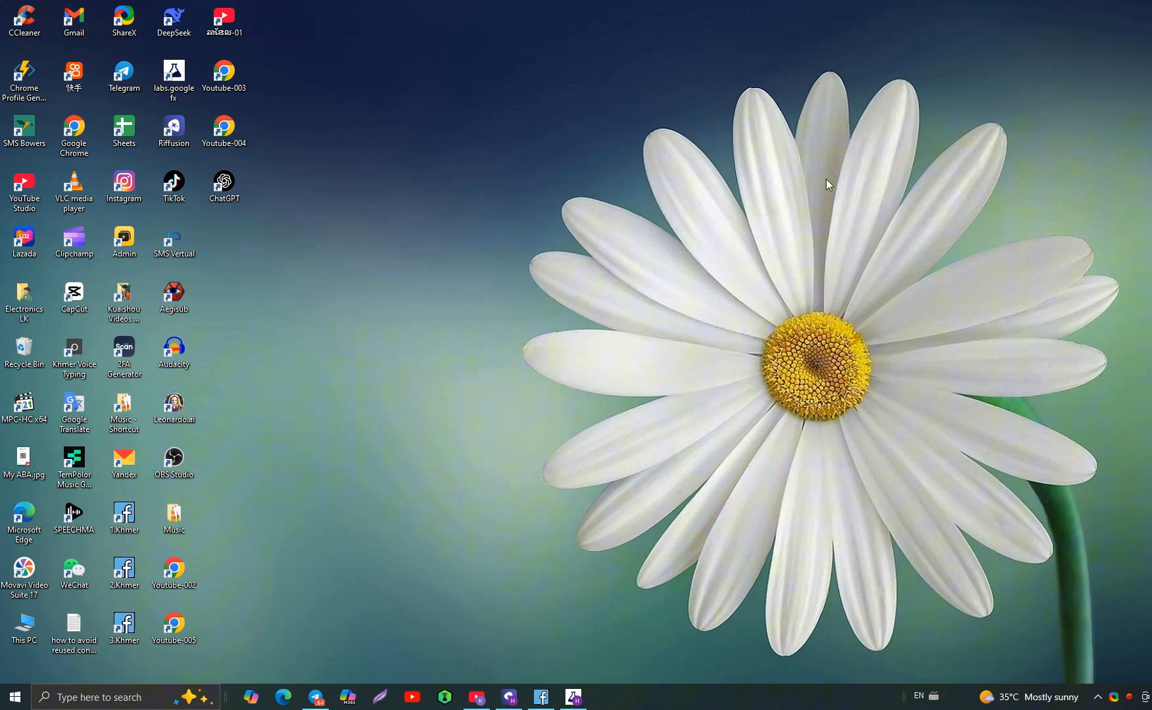
{"action": "left_click", "coordinate": [540, 697]}
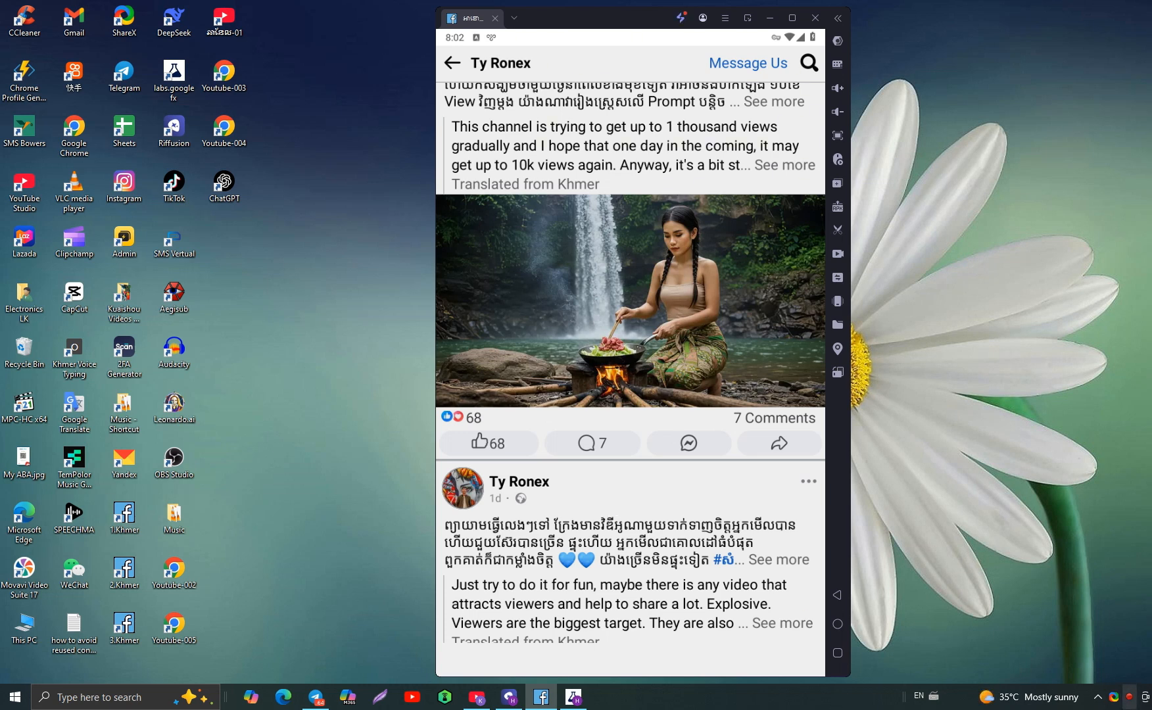
{"action": "key", "text": "ctrl+Print"}
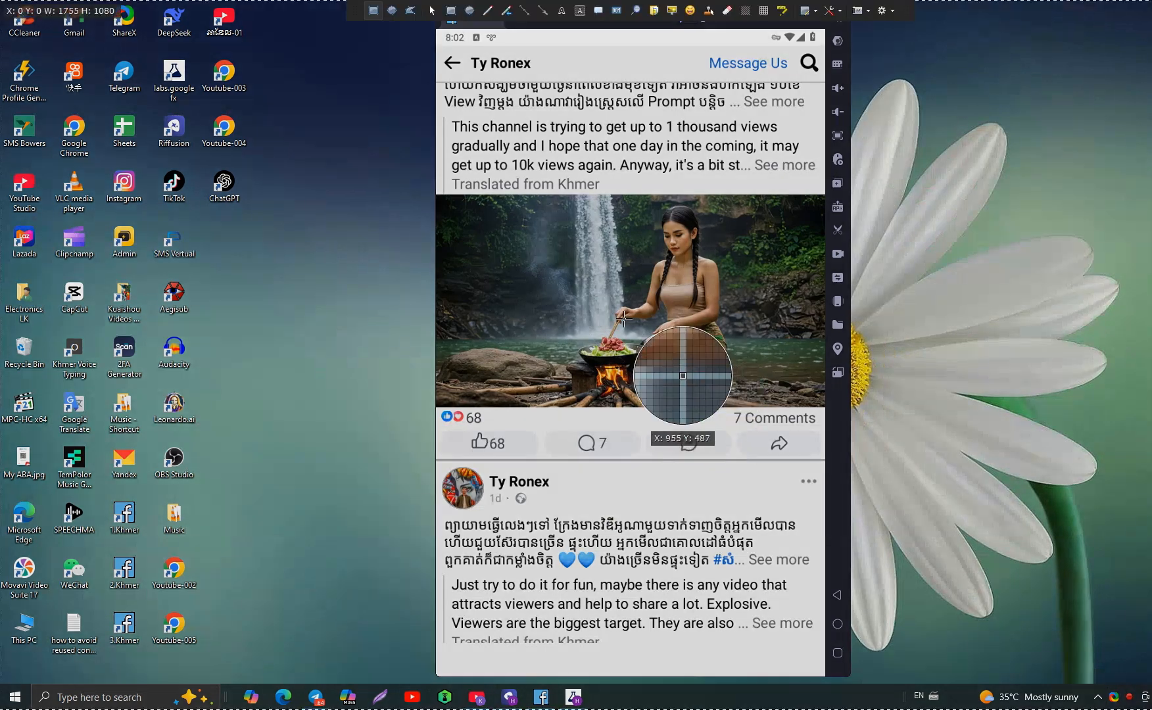
{"action": "left_click_drag", "start_coordinate": [435, 197], "coordinate": [823, 415]}
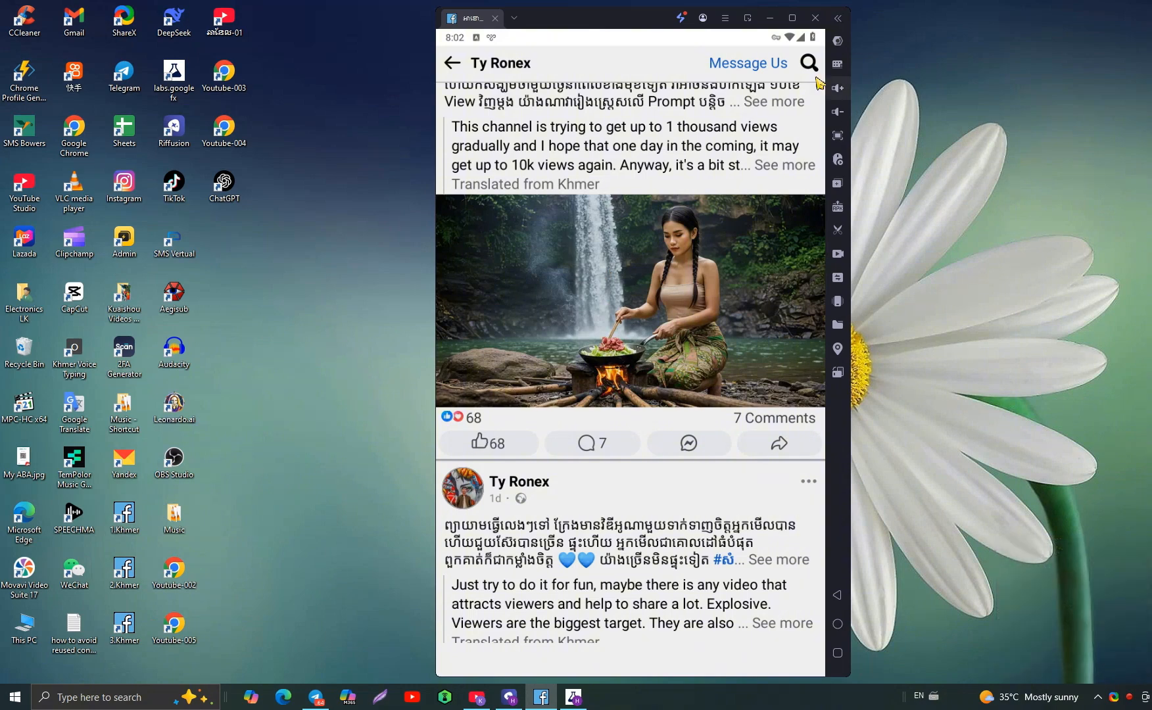
{"action": "left_click", "coordinate": [770, 17]}
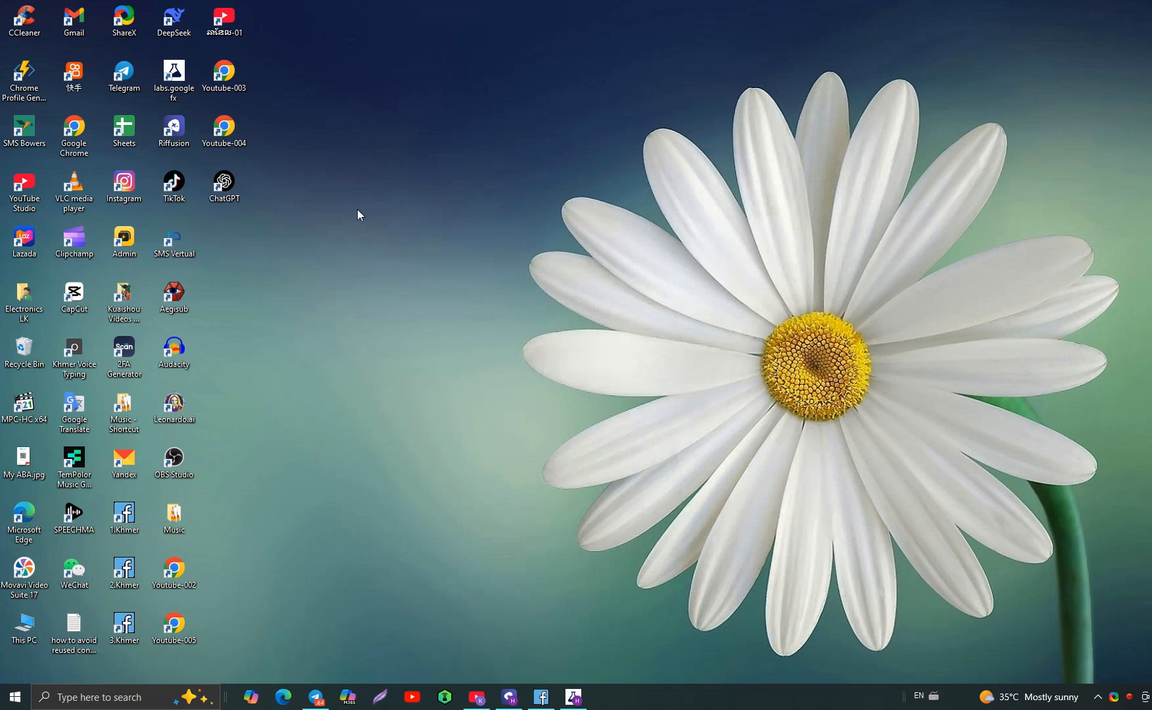
- Open ChatGPT, dismiss the feature notice and enter the message "write prompt of this picture"
{"action": "double_click", "coordinate": [224, 184]}
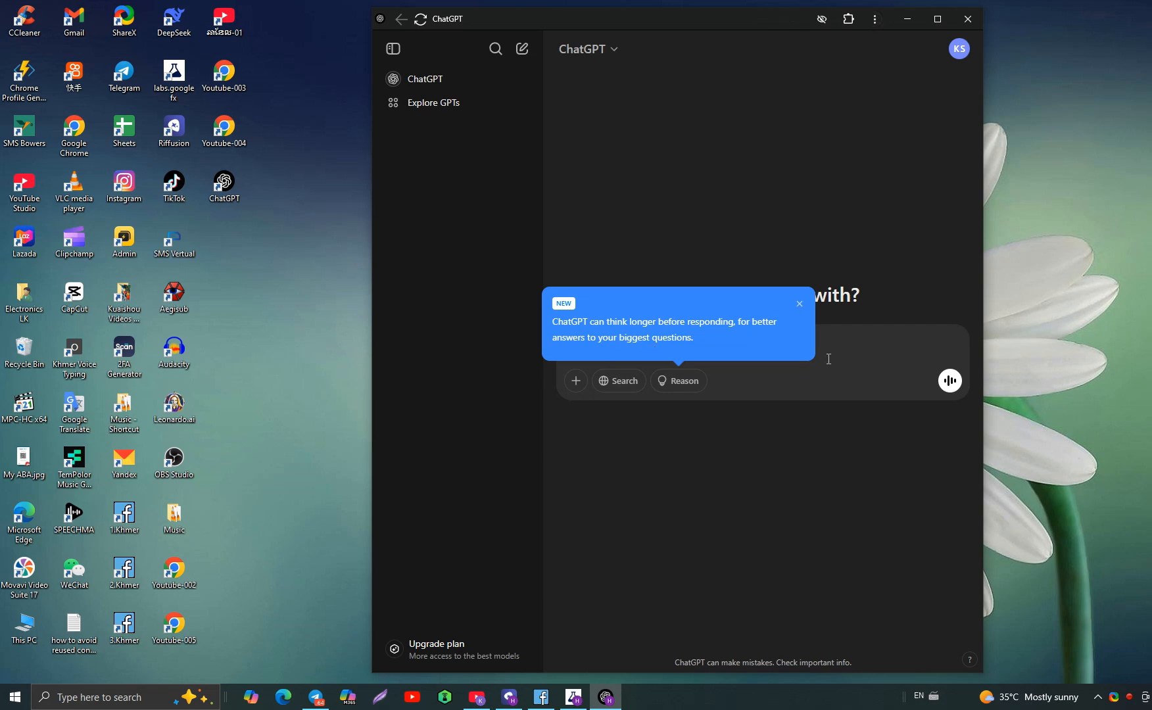
{"action": "left_click", "coordinate": [801, 305]}
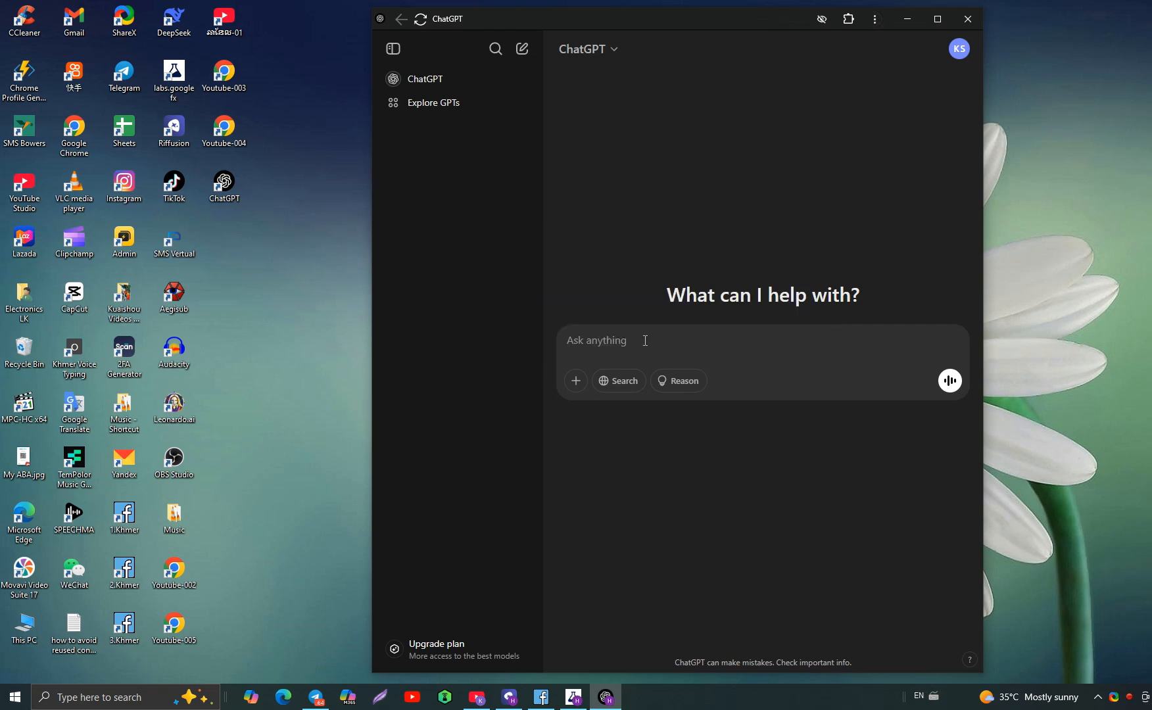
{"action": "type", "text": "write prompt"}
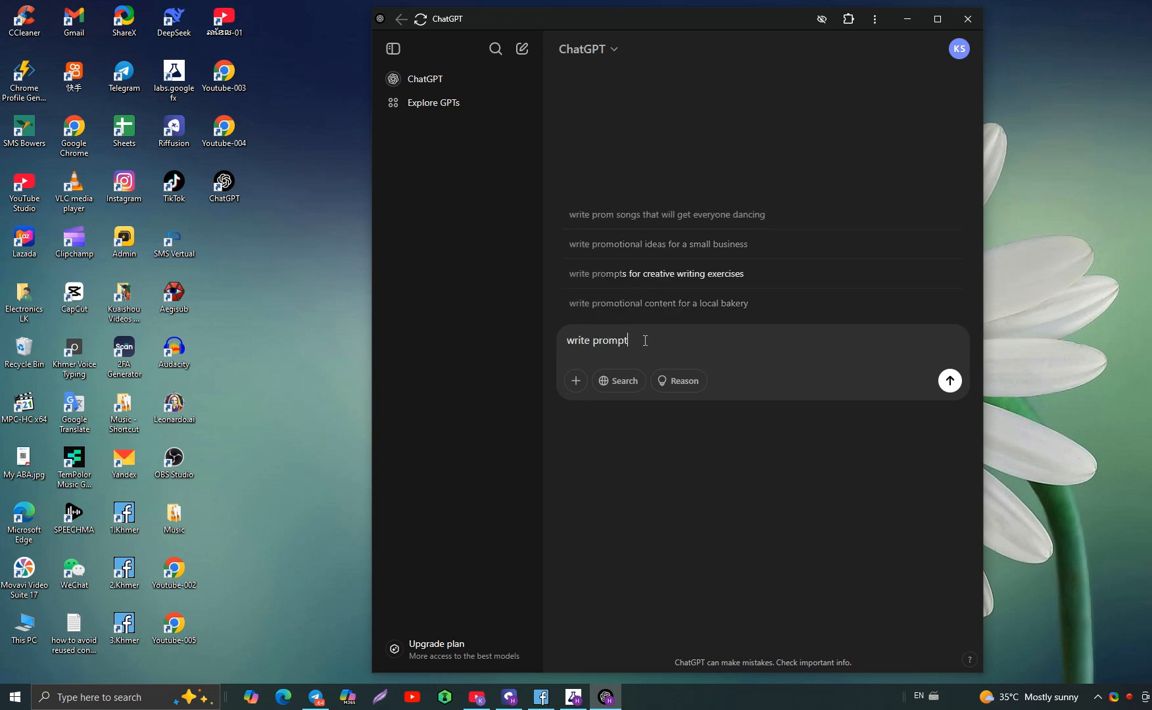
{"action": "type", "text": " of this picture"}
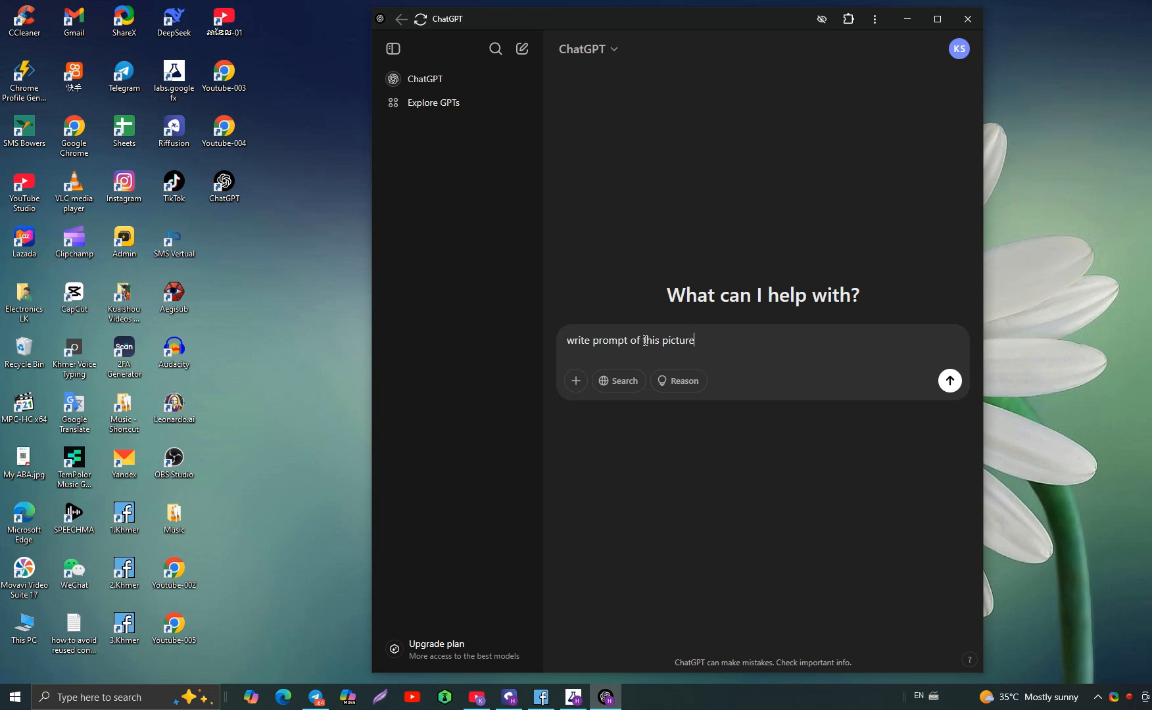
- Attach ShareX_0brEZSAGJS.png from the Desktop's Music folder to the message and send it
{"action": "left_click", "coordinate": [576, 381]}
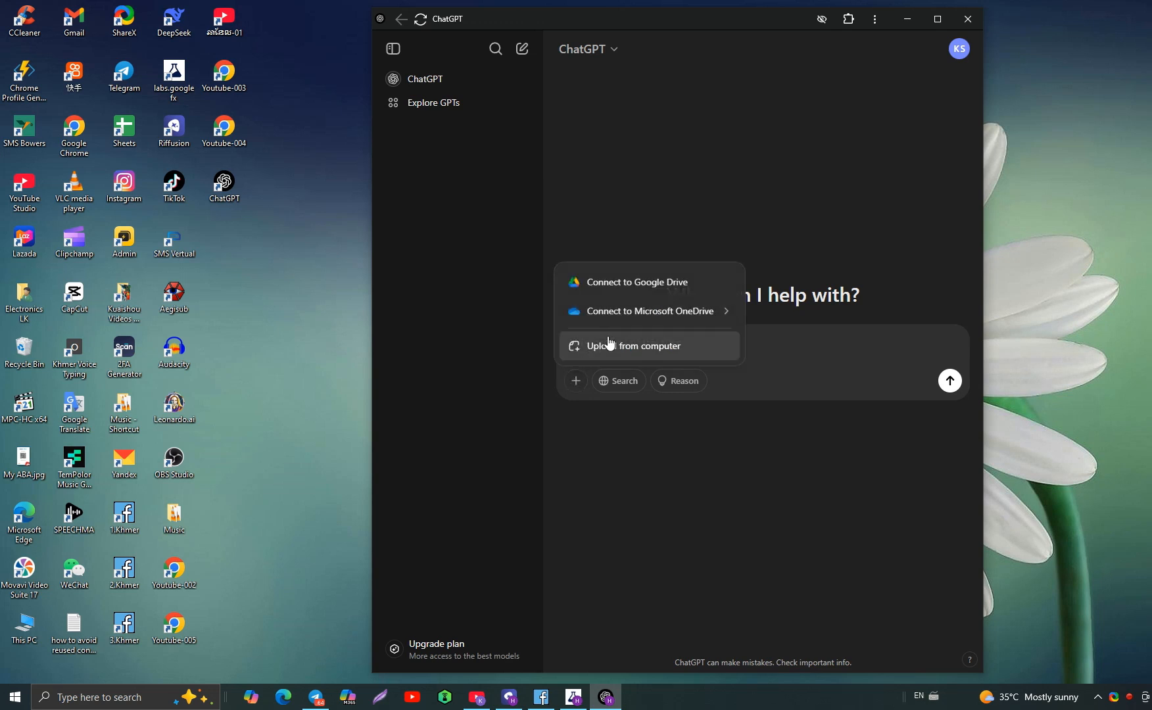
{"action": "mouse_move", "coordinate": [664, 312]}
{"action": "left_click", "coordinate": [663, 345]}
{"action": "left_click", "coordinate": [575, 383]}
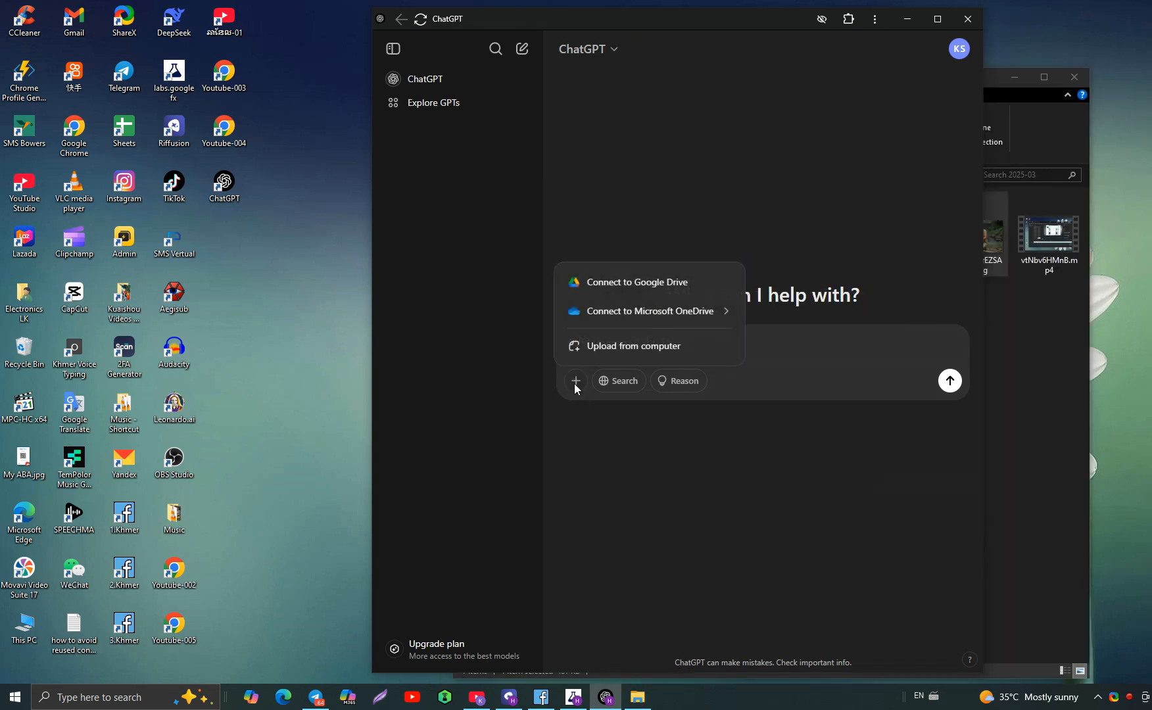
{"action": "left_click", "coordinate": [601, 352]}
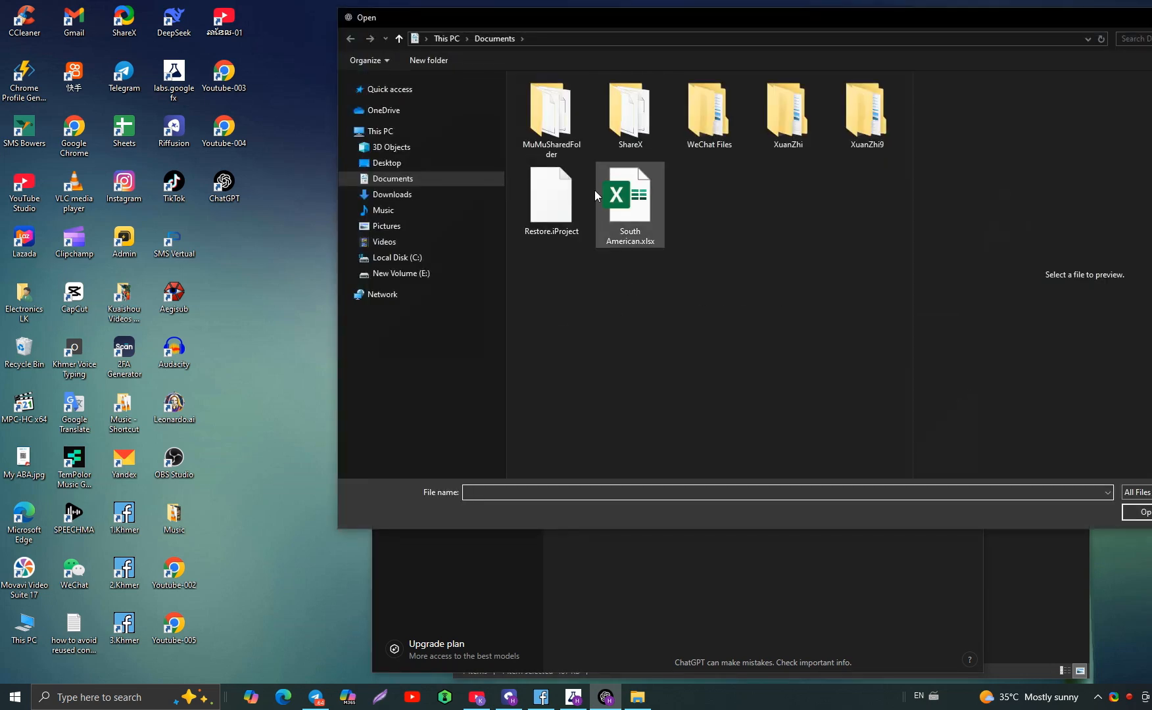
{"action": "left_click", "coordinate": [407, 166]}
{"action": "double_click", "coordinate": [551, 112]}
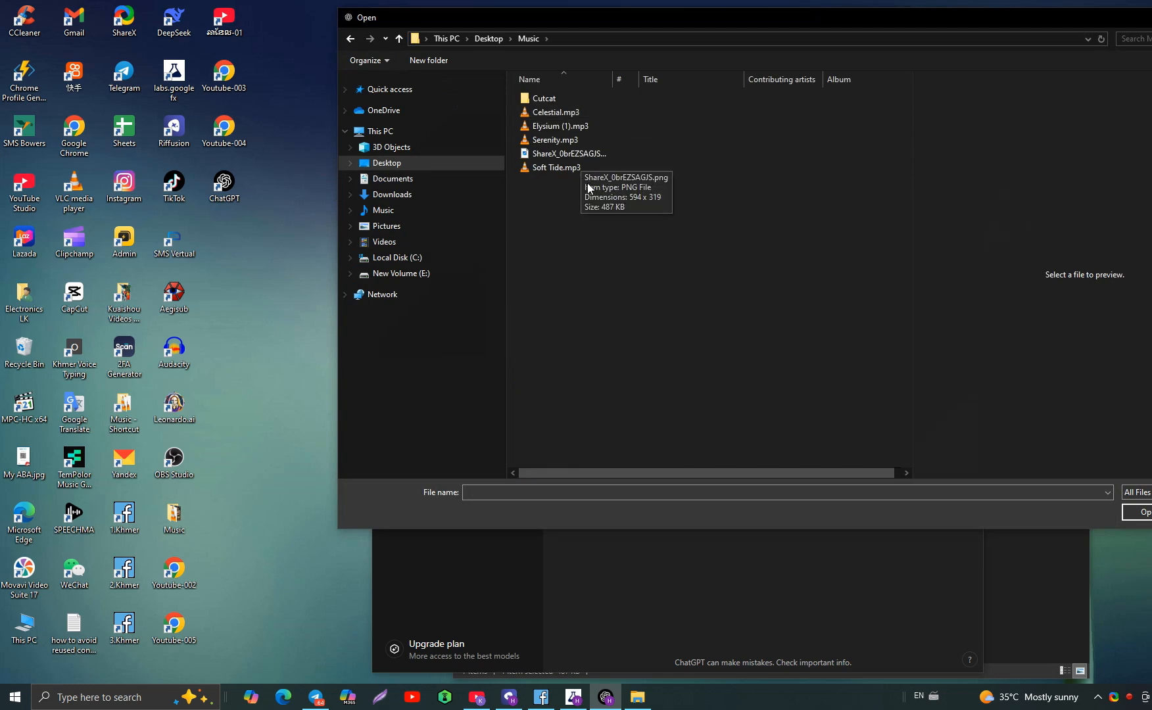
{"action": "double_click", "coordinate": [553, 155]}
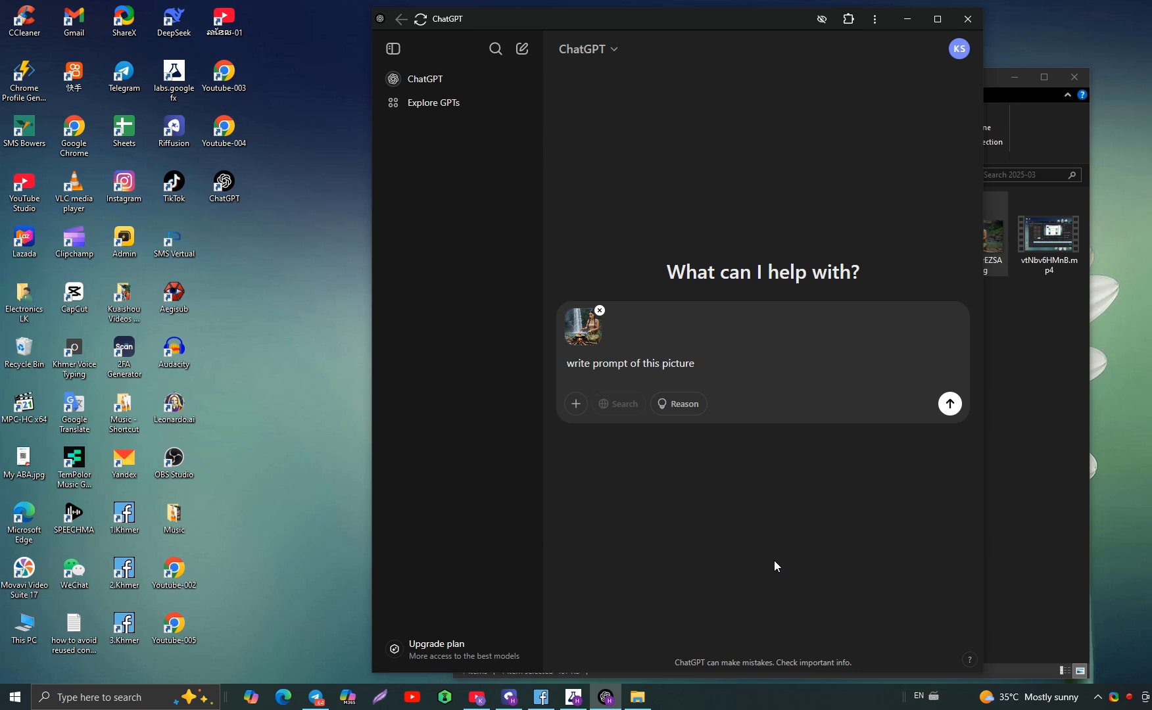
{"action": "left_click", "coordinate": [950, 403]}
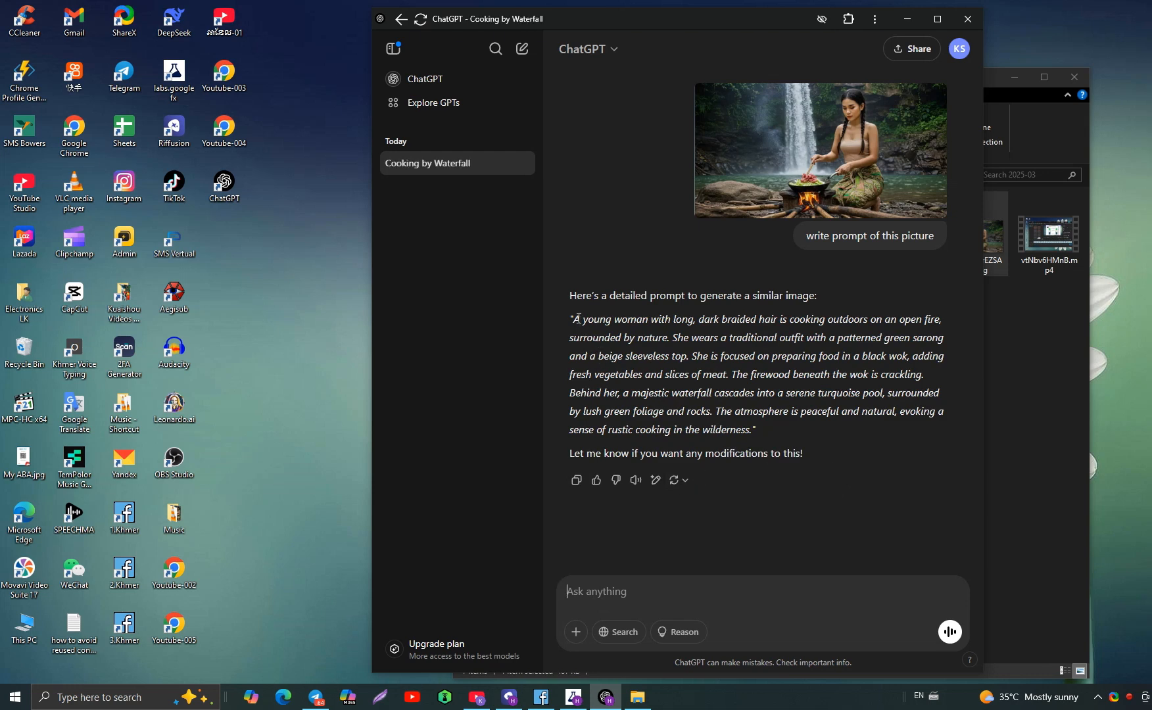
- Copy ChatGPT's whole response and paste it into the ImageFX prompt box
{"action": "left_click_drag", "start_coordinate": [574, 316], "coordinate": [806, 425]}
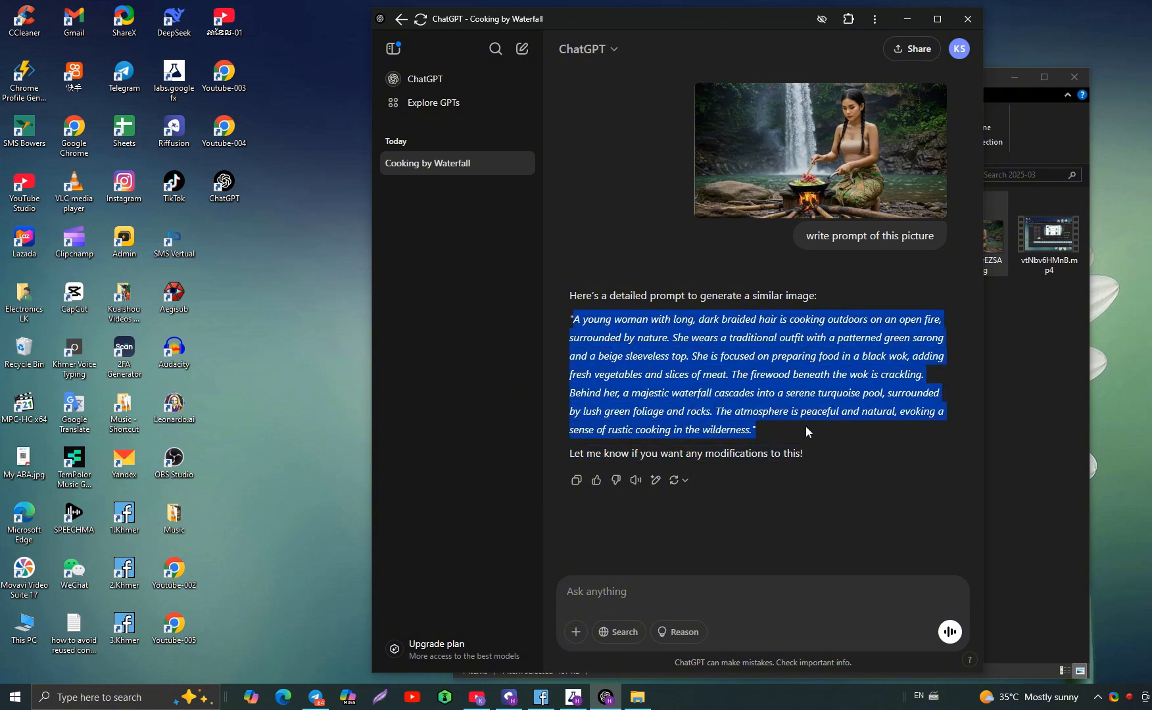
{"action": "left_click", "coordinate": [576, 481]}
{"action": "left_click", "coordinate": [574, 697]}
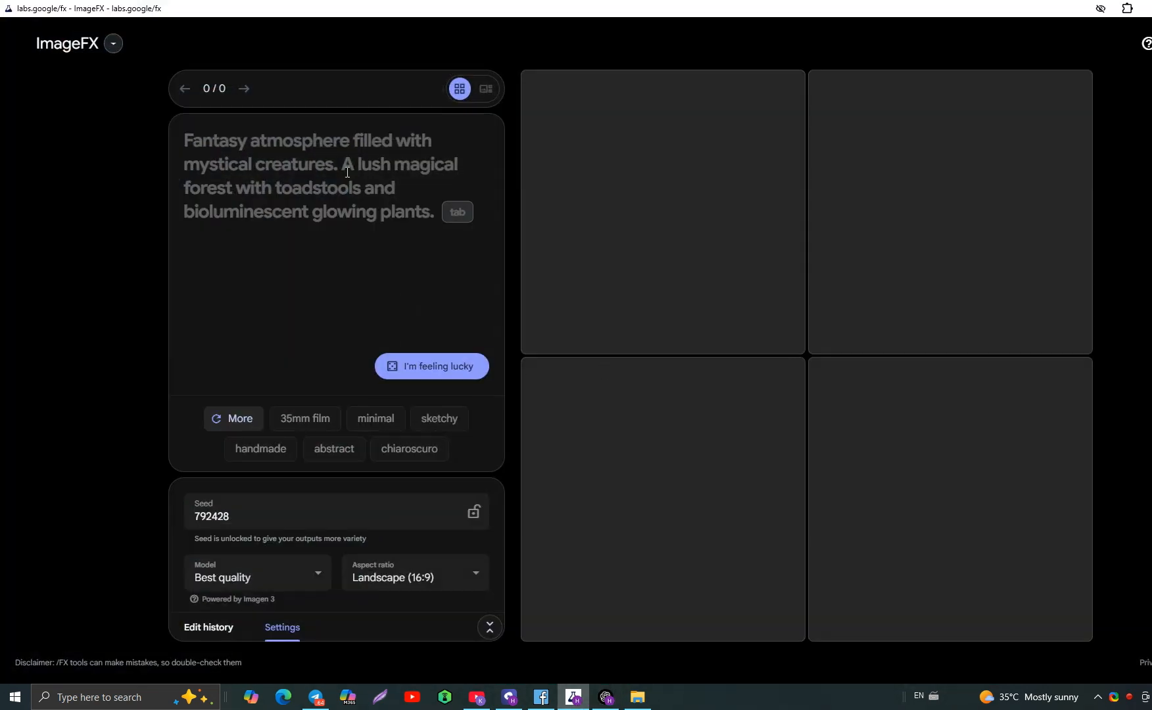
{"action": "right_click", "coordinate": [268, 139]}
{"action": "left_click", "coordinate": [290, 274]}
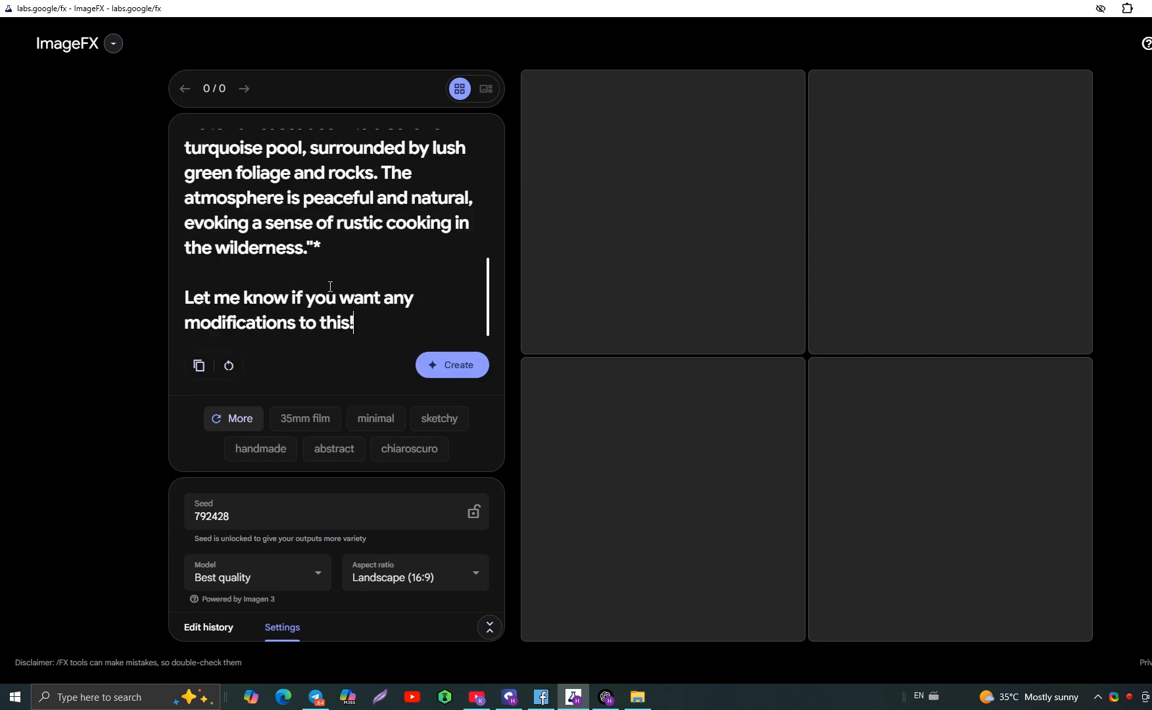
- Delete the closing "Let me know if you want any modifications" line and the introduction before "A young woman" from the prompt
{"action": "left_click_drag", "start_coordinate": [368, 324], "coordinate": [198, 300]}
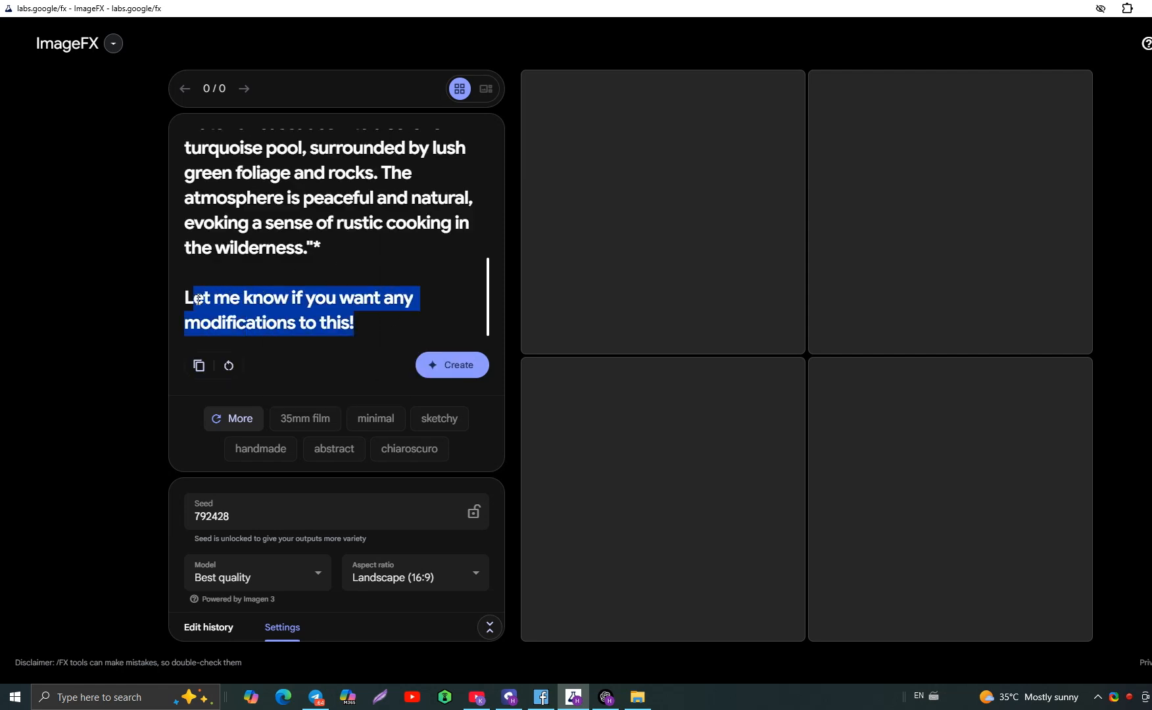
{"action": "key", "text": "BackSpace"}
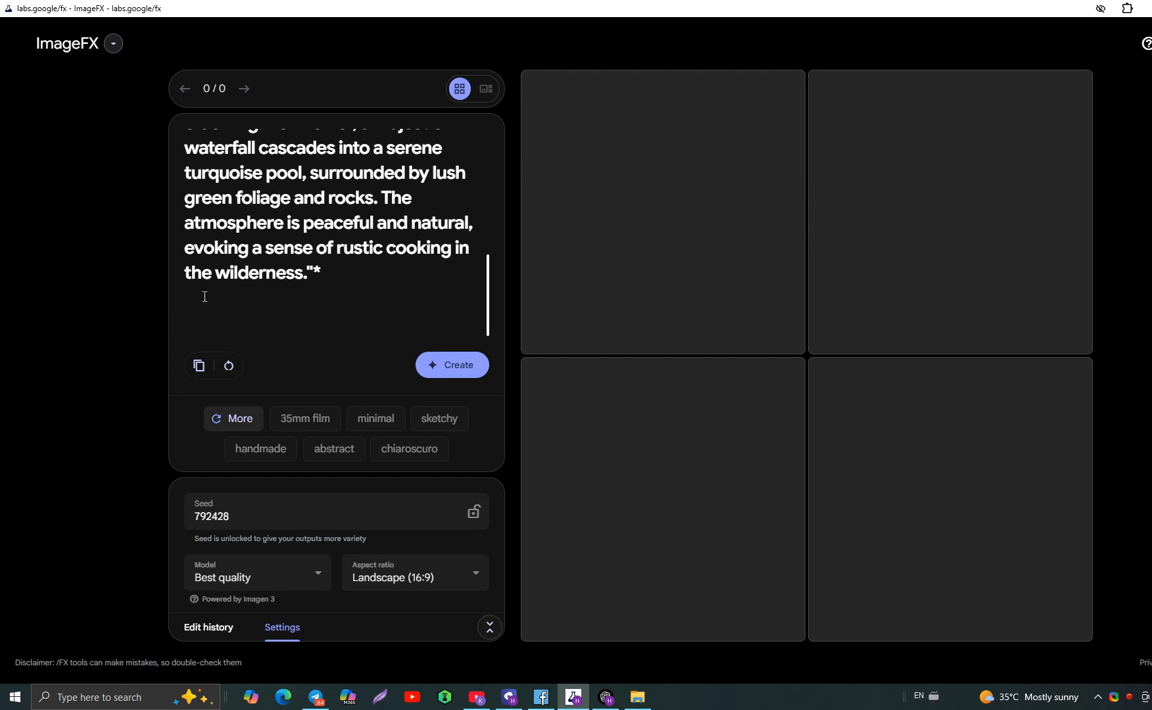
{"action": "scroll", "coordinate": [291, 309], "scroll_direction": "up", "scroll_amount": 5}
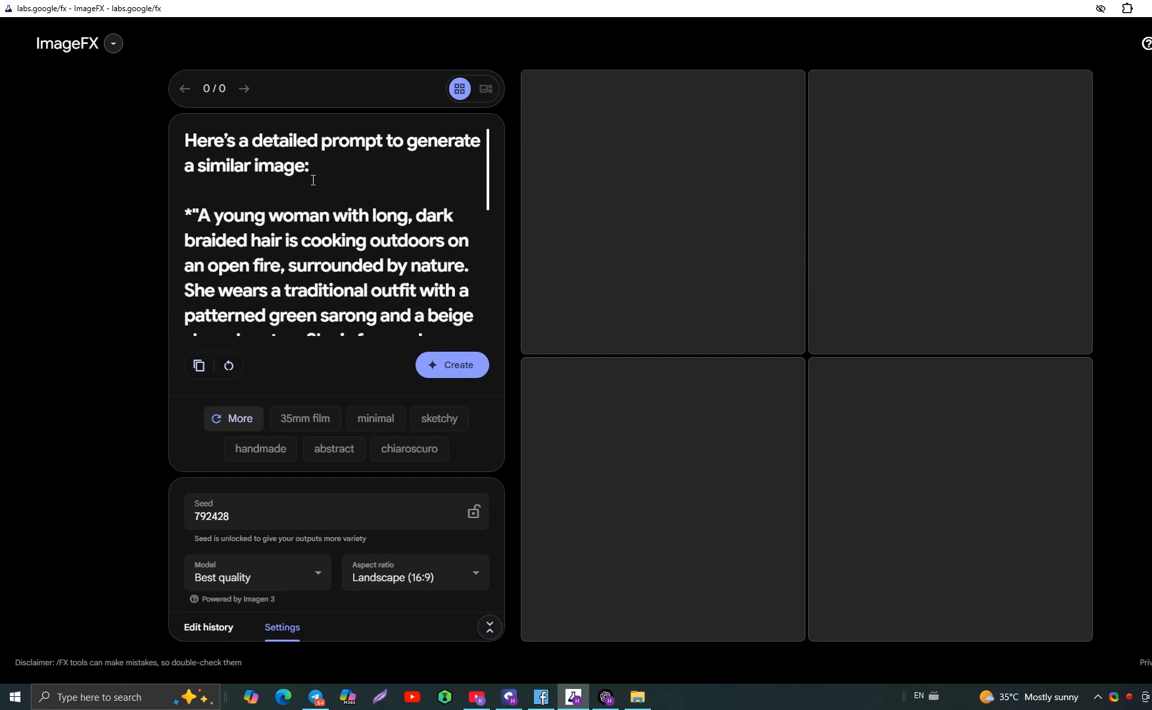
{"action": "left_click_drag", "start_coordinate": [313, 181], "coordinate": [171, 147]}
{"action": "left_click", "coordinate": [171, 148]}
{"action": "left_click", "coordinate": [196, 228]}
{"action": "key", "text": "BackSpace"}
{"action": "key", "text": "BackSpace"}
{"action": "key", "text": "BackSpace"}
{"action": "key", "text": "BackSpace"}
{"action": "key", "text": "BackSpace"}
{"action": "key", "text": "BackSpace"}
{"action": "key", "text": "BackSpace"}
{"action": "key", "text": "BackSpace"}
{"action": "key", "text": "BackSpace"}
{"action": "key", "text": "BackSpace"}
{"action": "key", "text": "BackSpace"}
{"action": "key", "text": "BackSpace"}
{"action": "key", "text": "BackSpace"}
{"action": "key", "text": "BackSpace"}
{"action": "key", "text": "BackSpace"}
{"action": "key", "text": "BackSpace"}
{"action": "key", "text": "BackSpace"}
{"action": "key", "text": "BackSpace"}
{"action": "key", "text": "BackSpace"}
{"action": "key", "text": "BackSpace"}
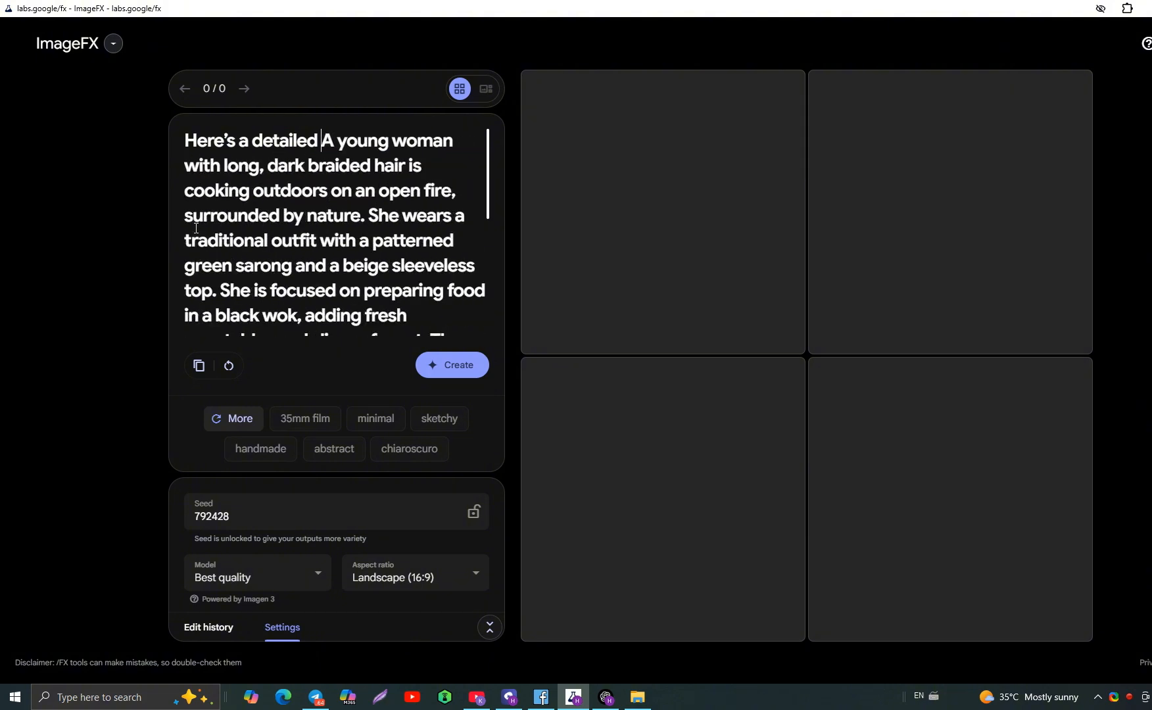
{"action": "key", "text": "BackSpace"}
{"action": "key", "text": "BackSpace"}
{"action": "key", "text": "BackSpace"}
{"action": "key", "text": "BackSpace"}
{"action": "key", "text": "BackSpace"}
{"action": "key", "text": "BackSpace"}
{"action": "key", "text": "BackSpace"}
{"action": "key", "text": "BackSpace"}
{"action": "key", "text": "BackSpace"}
{"action": "key", "text": "BackSpace"}
{"action": "key", "text": "BackSpace"}
{"action": "key", "text": "BackSpace"}
{"action": "key", "text": "BackSpace"}
{"action": "key", "text": "BackSpace"}
{"action": "key", "text": "BackSpace"}
{"action": "key", "text": "BackSpace"}
{"action": "key", "text": "BackSpace"}
{"action": "key", "text": "BackSpace"}
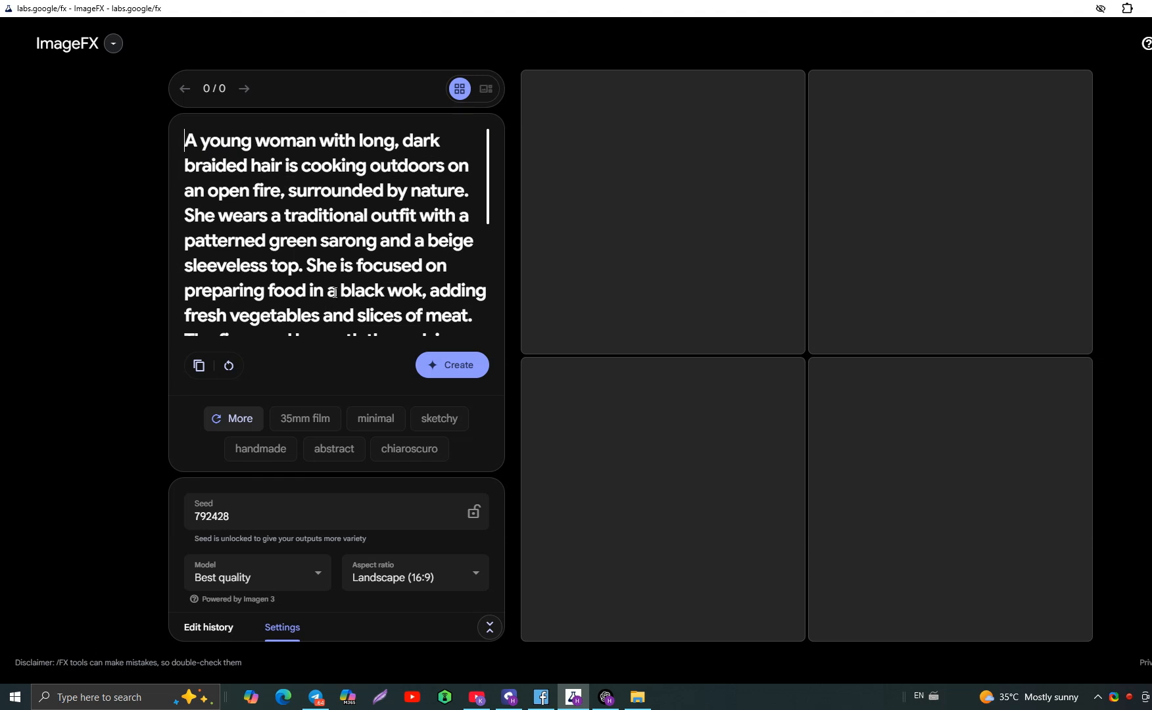
- Remove the stray characters after "wilderness." at the end of the prompt and generate the images
{"action": "scroll", "coordinate": [334, 293], "scroll_direction": "down", "scroll_amount": 5}
{"action": "left_click", "coordinate": [328, 279]}
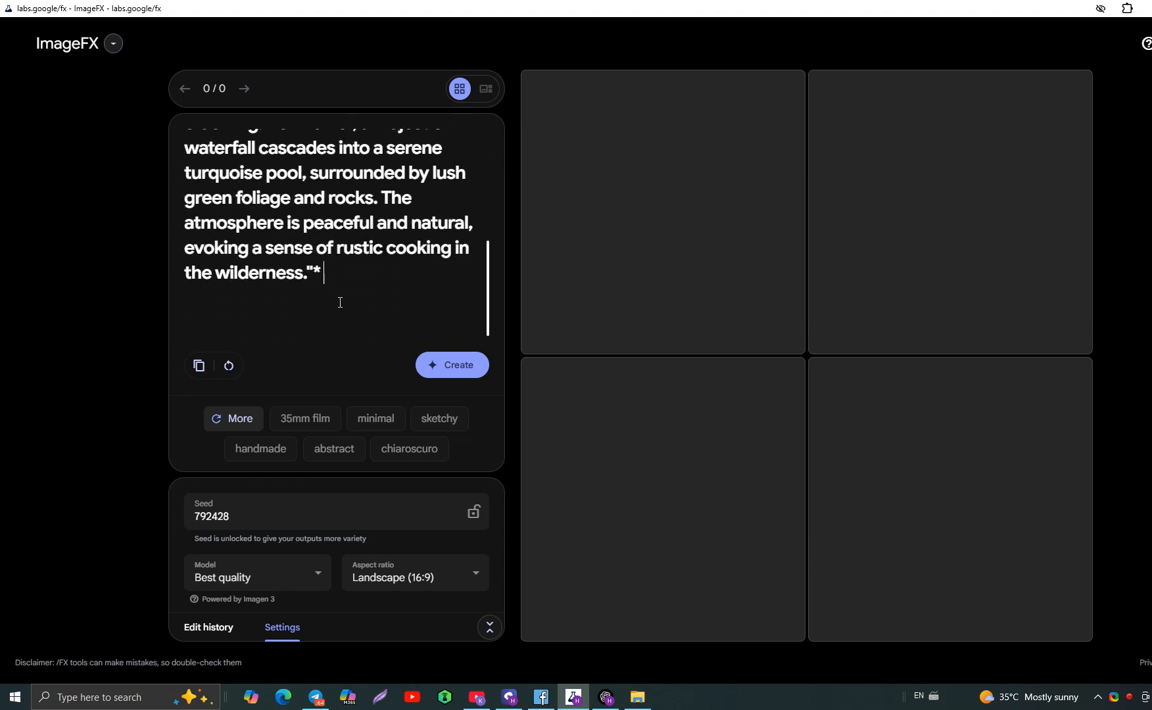
{"action": "key", "text": "BackSpace"}
{"action": "key", "text": "BackSpace"}
{"action": "left_click", "coordinate": [451, 370]}
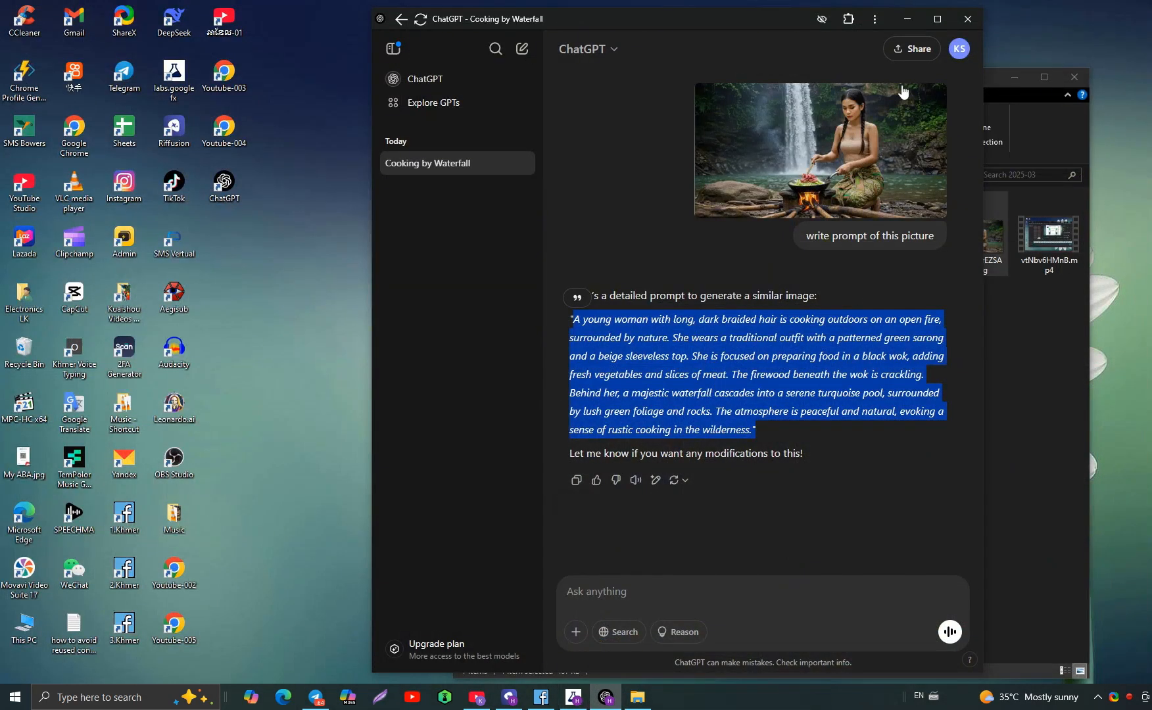
- Close ChatGPT, open DeepSeek and enter the message "write prompt of this picture"
{"action": "left_click", "coordinate": [967, 21]}
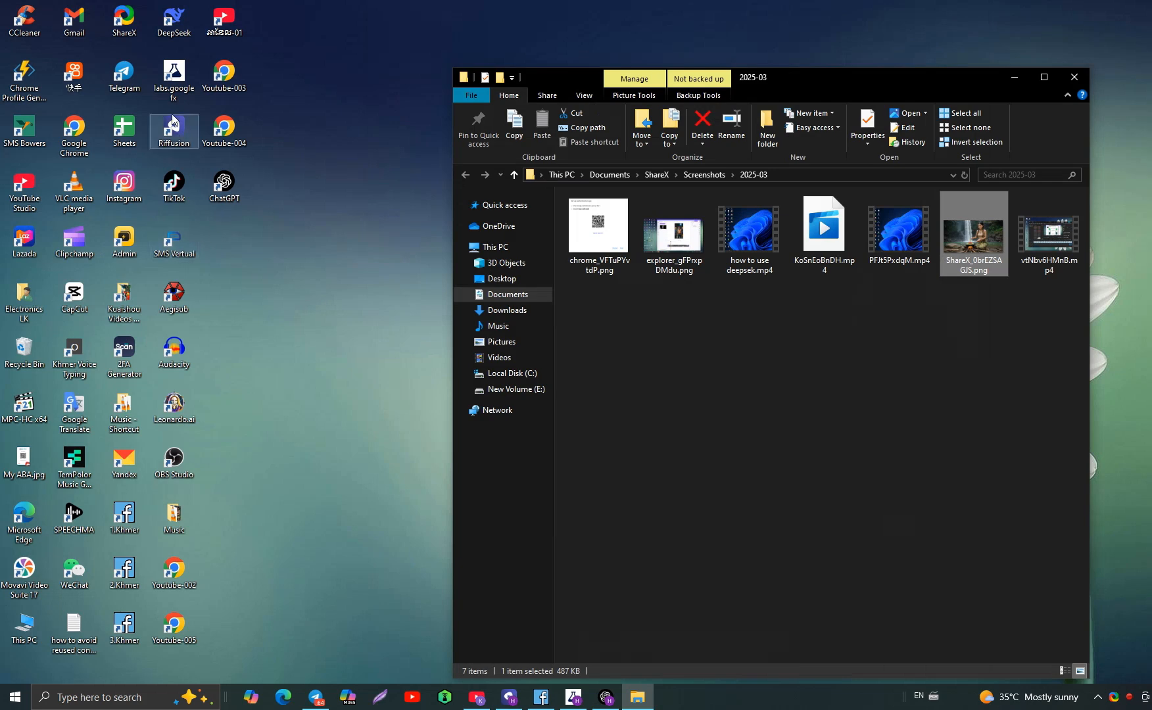
{"action": "double_click", "coordinate": [174, 20]}
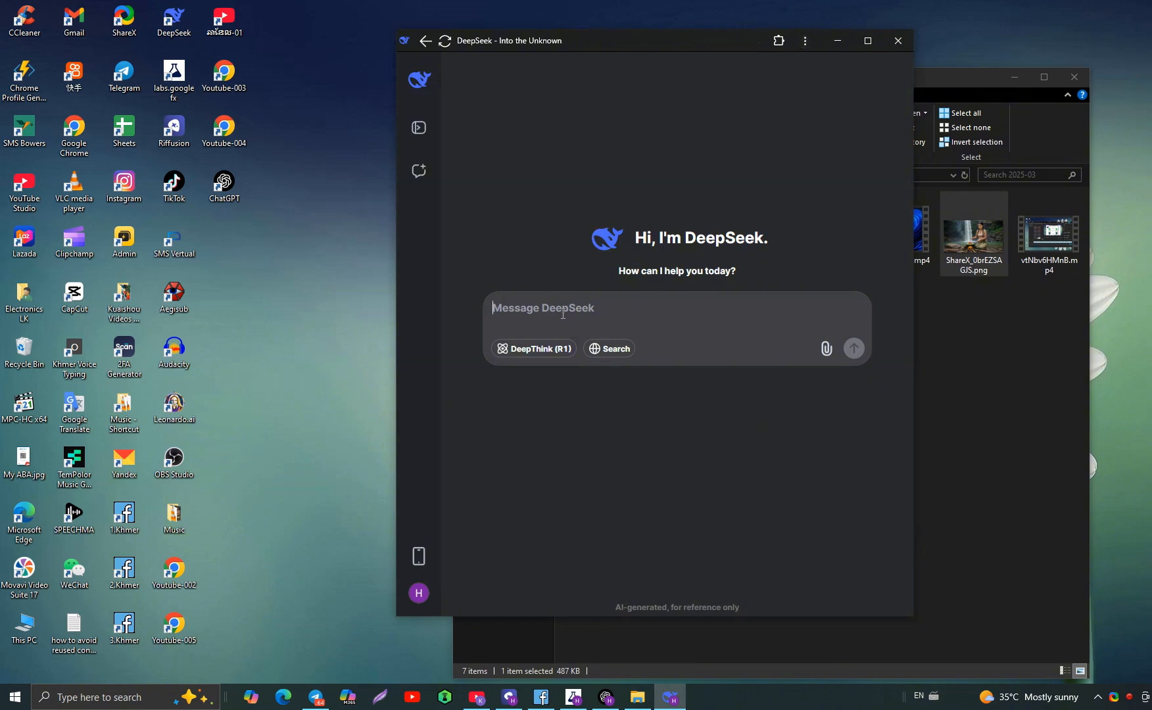
{"action": "type", "text": "writ"}
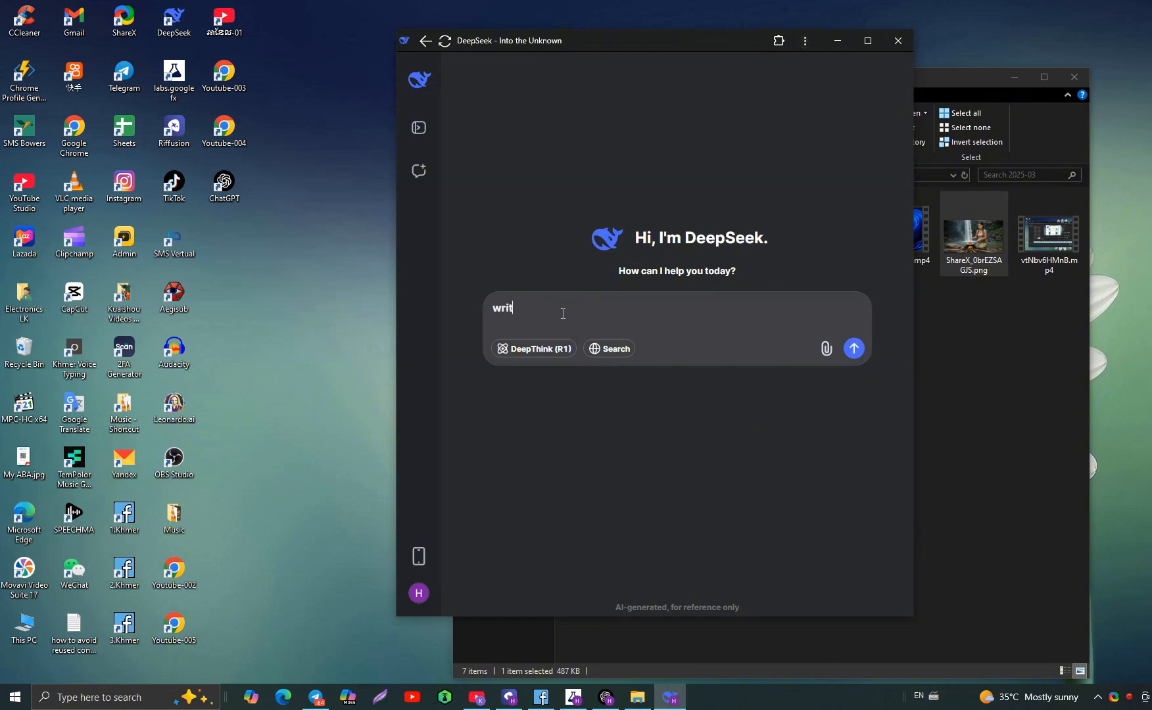
{"action": "type", "text": "e this"}
{"action": "key", "text": "BackSpace"}
{"action": "key", "text": "BackSpace"}
{"action": "key", "text": "BackSpace"}
{"action": "type", "text": "prompt of this picture"}
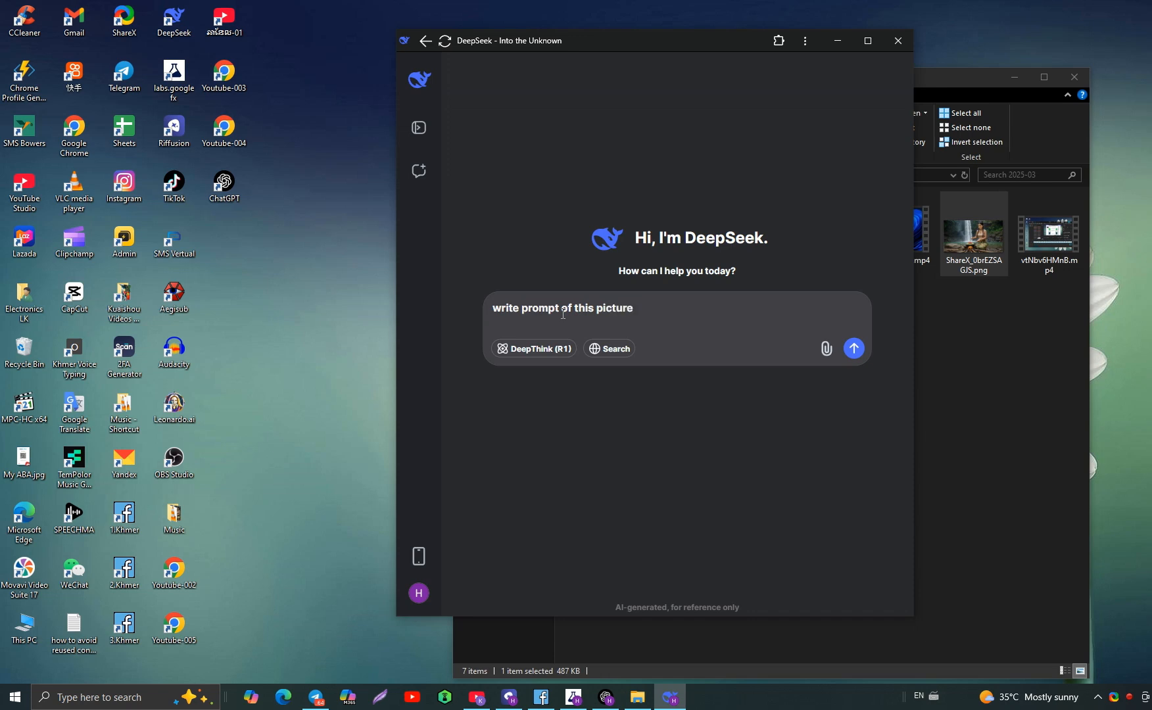
- Try to attach ShareX_0brEZSAGJS.png from the Desktop's Music folder to the DeepSeek message
{"action": "left_click", "coordinate": [825, 349]}
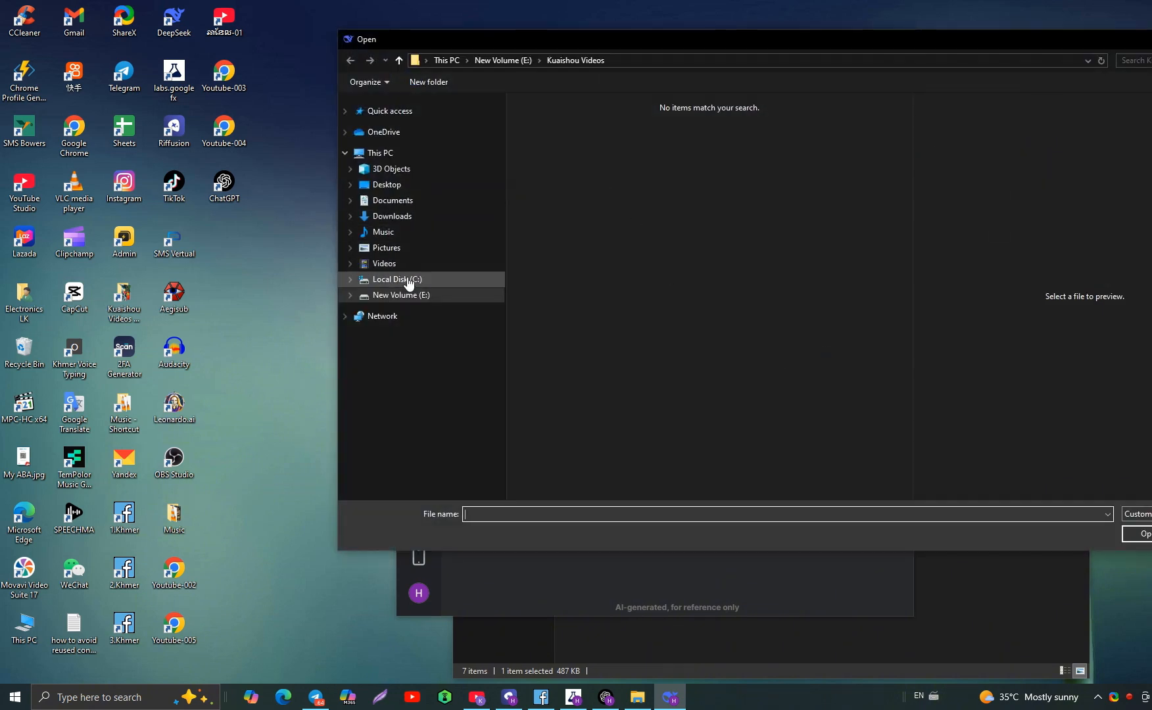
{"action": "left_click", "coordinate": [411, 186]}
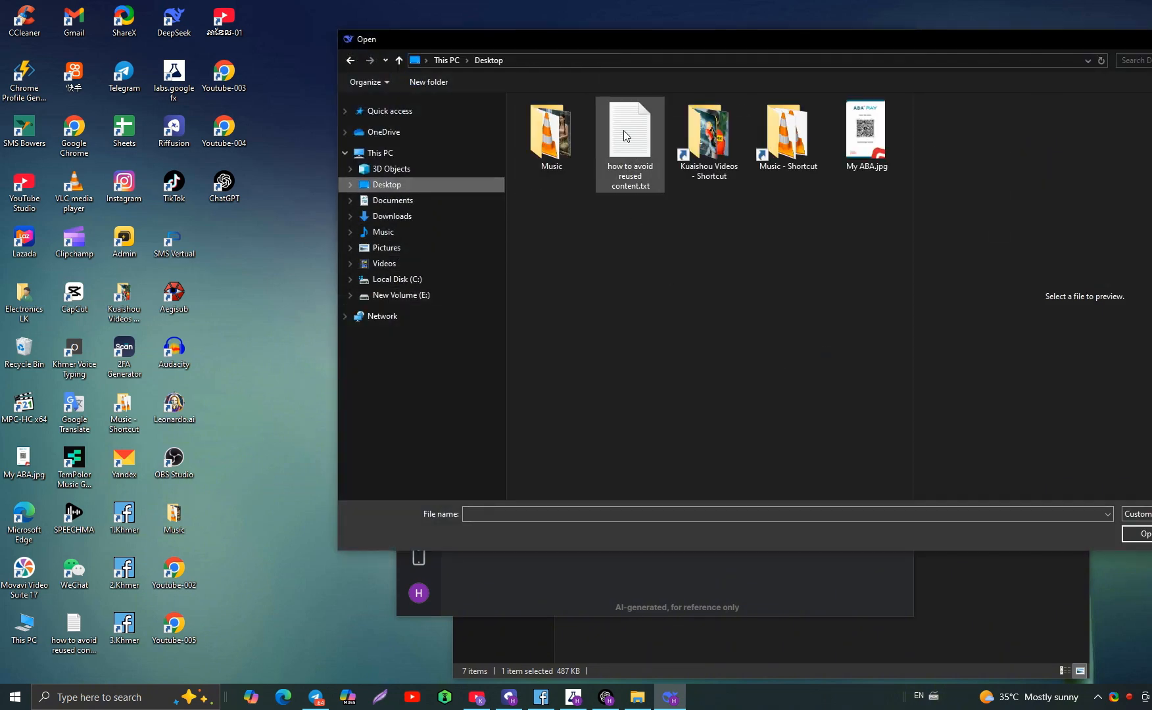
{"action": "double_click", "coordinate": [551, 134]}
{"action": "left_click", "coordinate": [632, 172]}
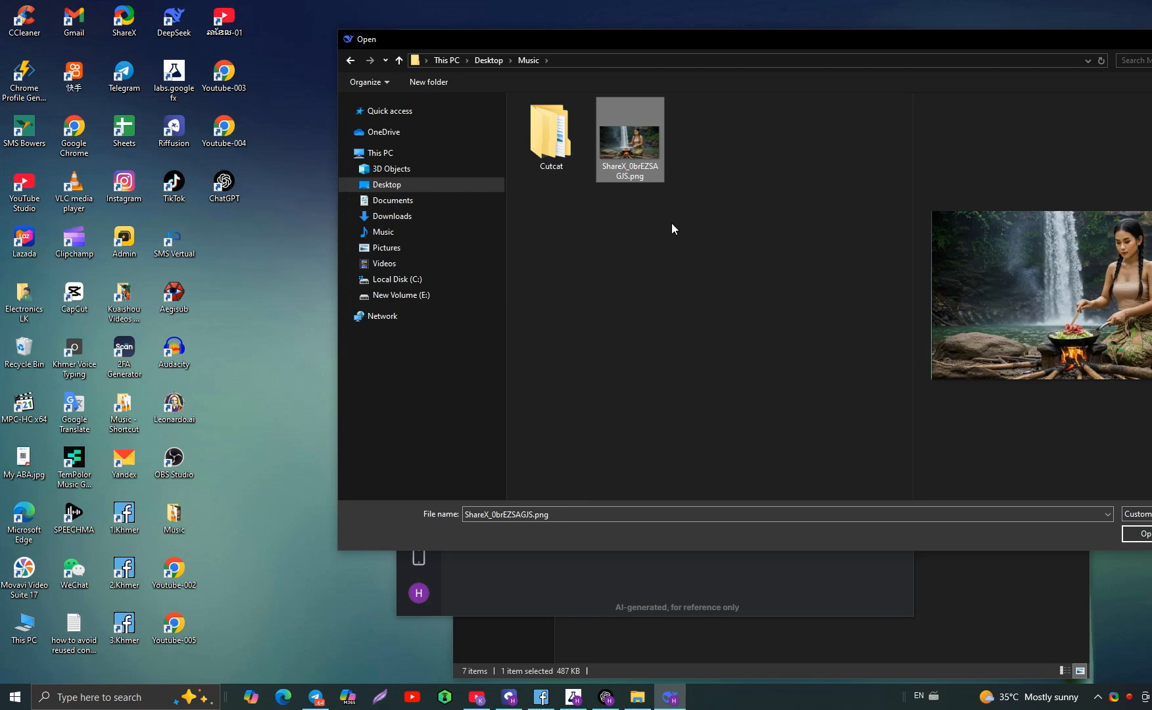
{"action": "left_click", "coordinate": [1144, 534]}
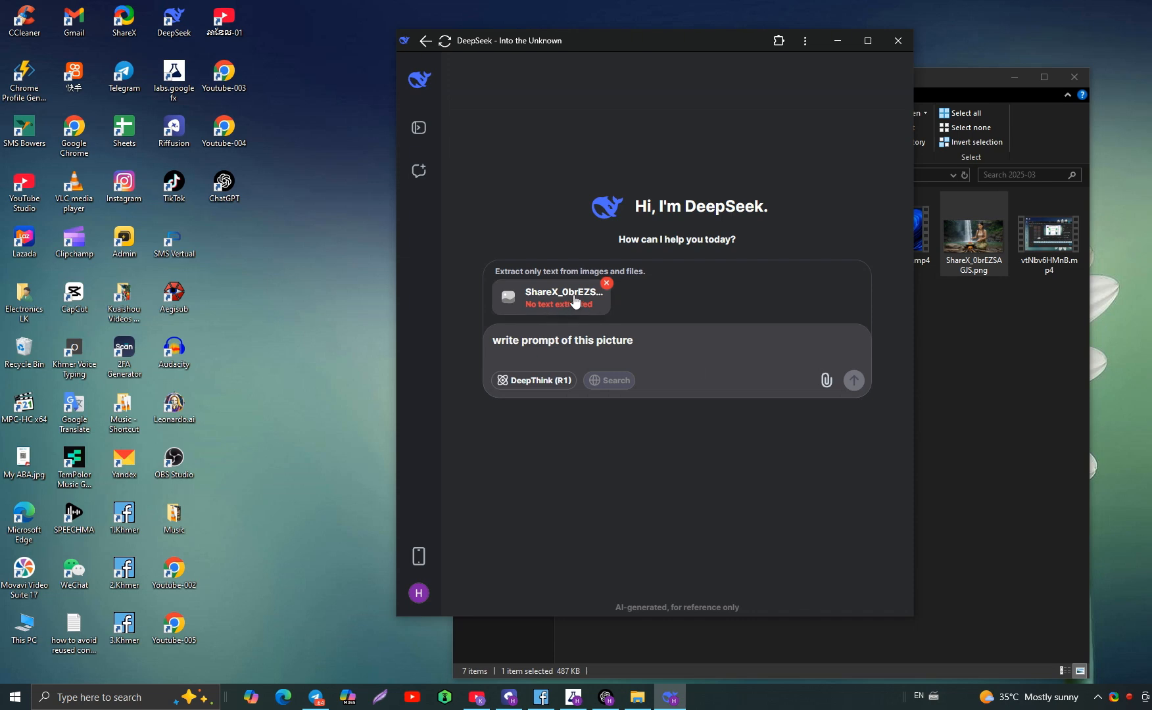
- Remove the picture attachment from the DeepSeek message and try to attach ShareX_0brEZSAGJS.png from the Music folder again
{"action": "left_click", "coordinate": [606, 283]}
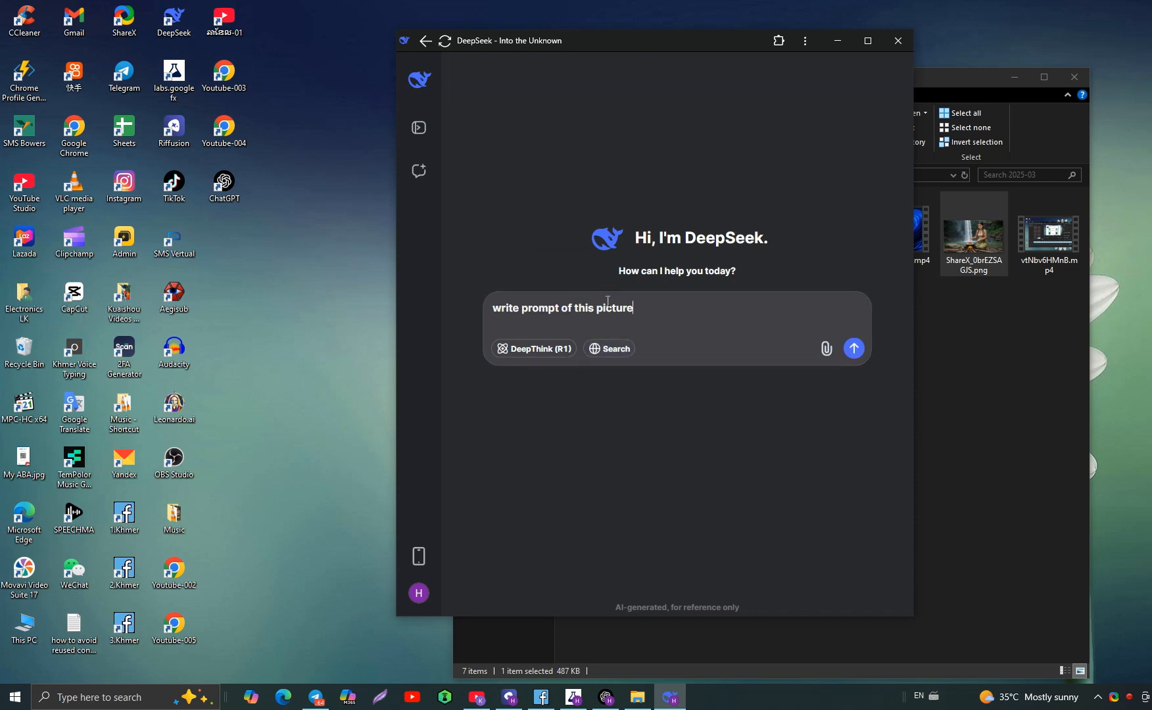
{"action": "left_click", "coordinate": [827, 349]}
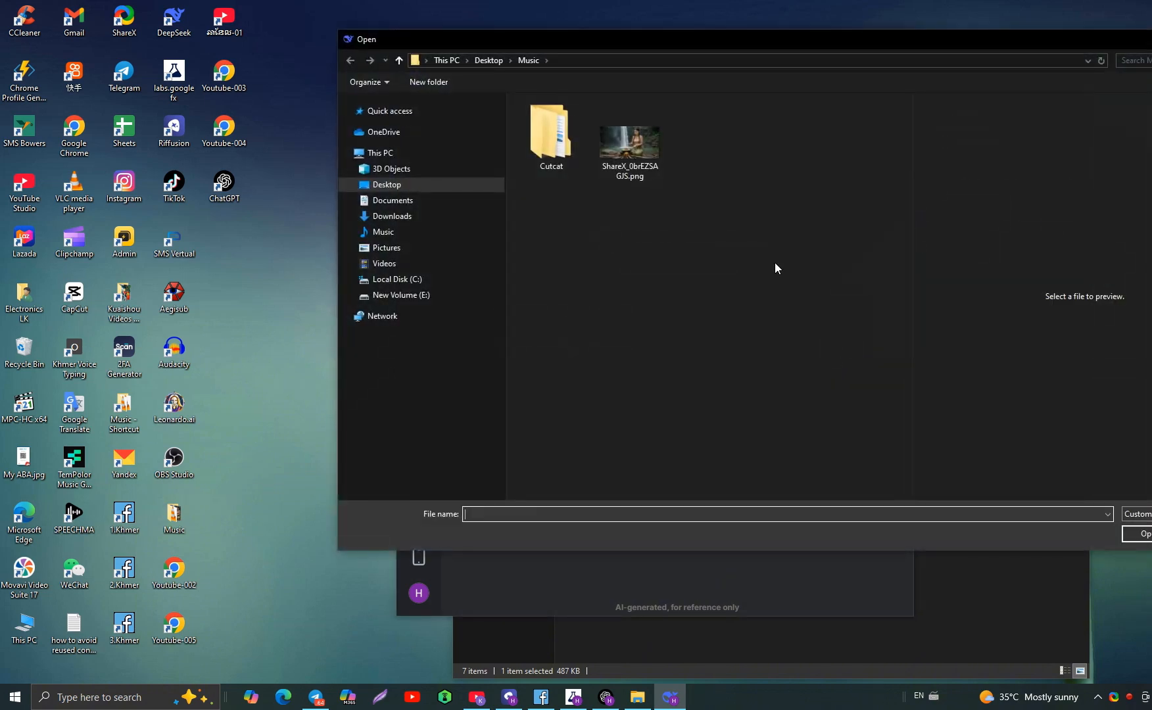
{"action": "left_click", "coordinate": [614, 162]}
{"action": "left_click", "coordinate": [1141, 534]}
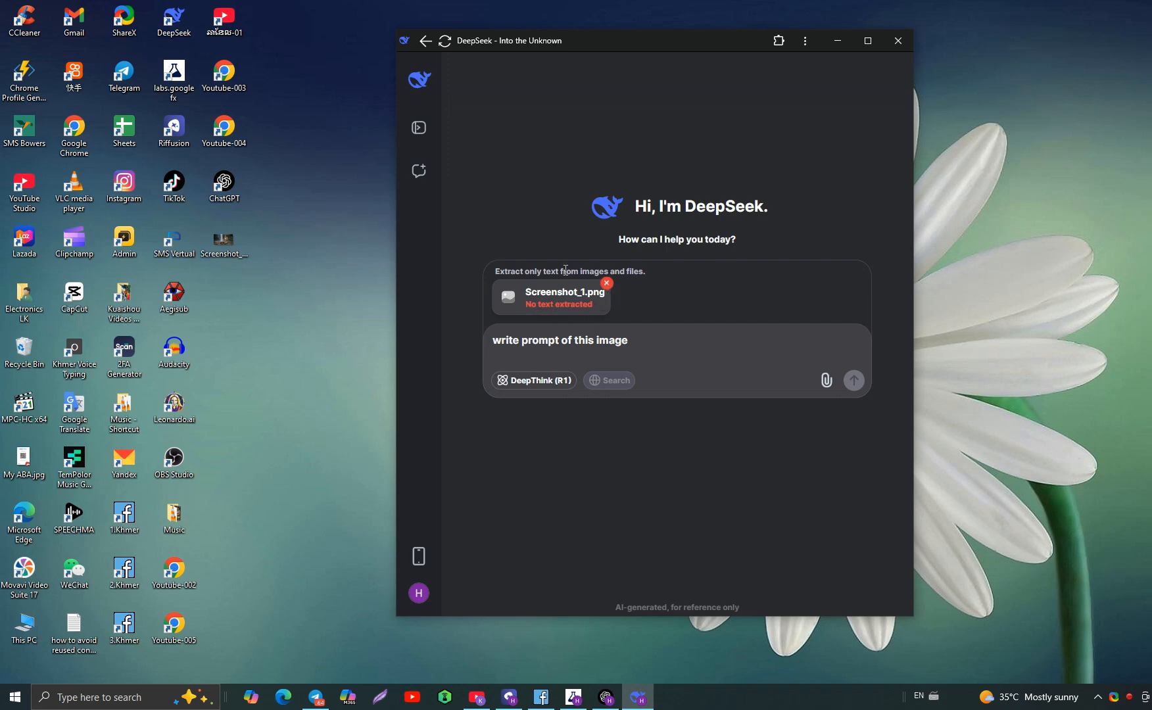
- Remove the Screenshot_1.png attachment and clear the whole "write prompt of this image" message
{"action": "left_click", "coordinate": [606, 282]}
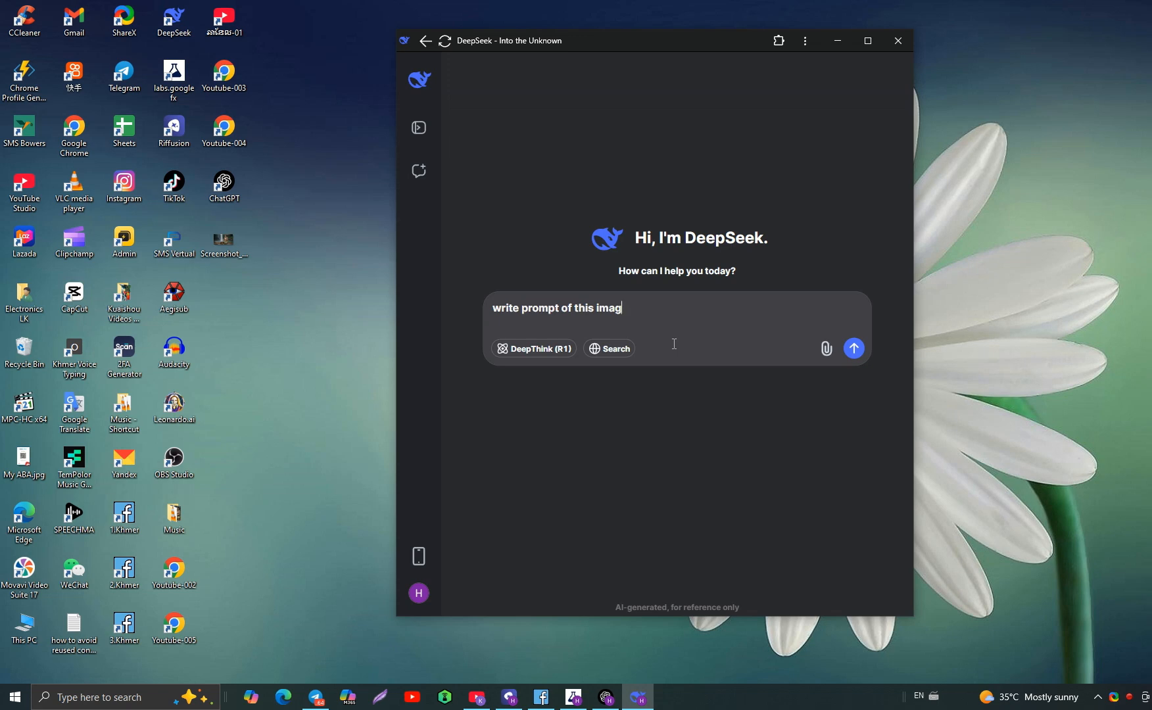
{"action": "key", "text": "ctrl+BackSpace"}
{"action": "key", "text": "ctrl+BackSpace"}
{"action": "key", "text": "ctrl+BackSpace"}
{"action": "key", "text": "ctrl+BackSpace"}
{"action": "key", "text": "ctrl+BackSpace"}
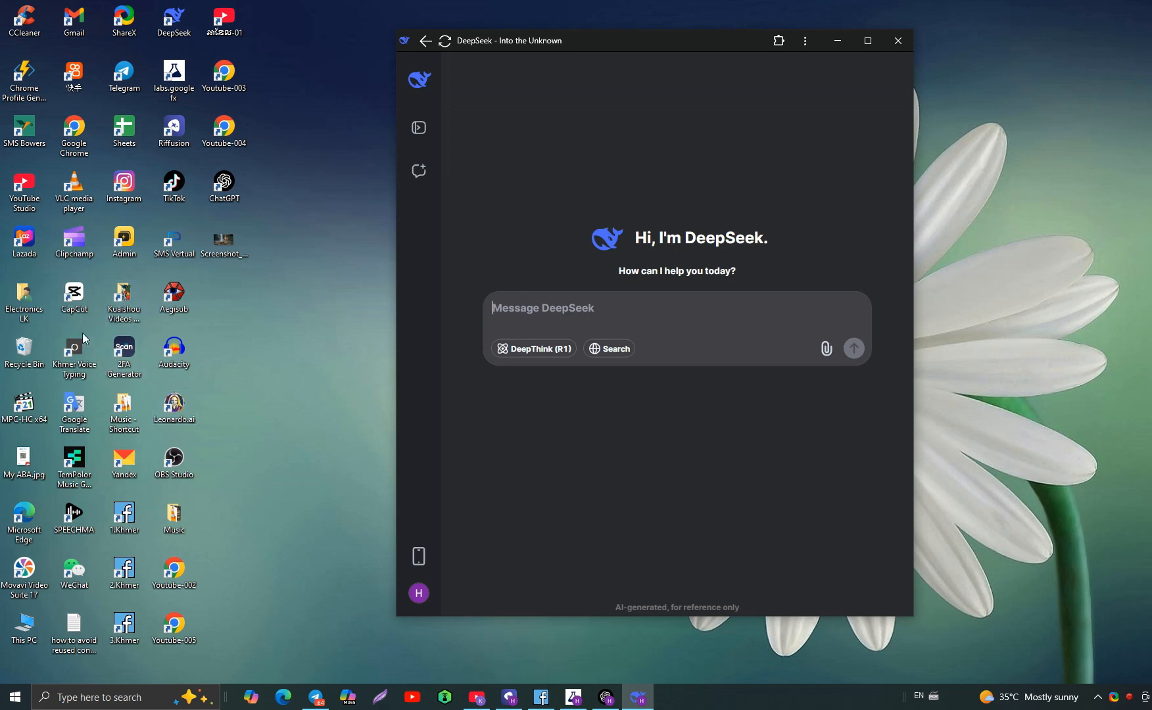
- Dictate a Khmer request in Khmer Voice Typing for a 4k waterfall cooking picture prompt written in English, and copy all the text
{"action": "double_click", "coordinate": [69, 347]}
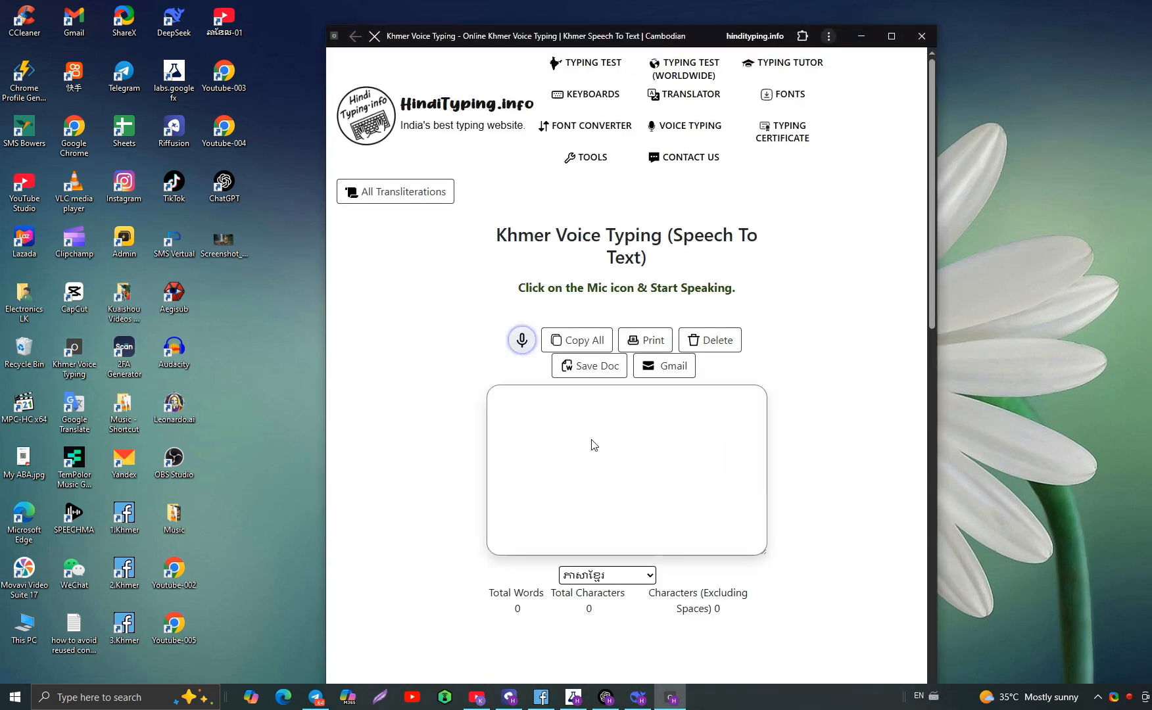
{"action": "left_click", "coordinate": [522, 341]}
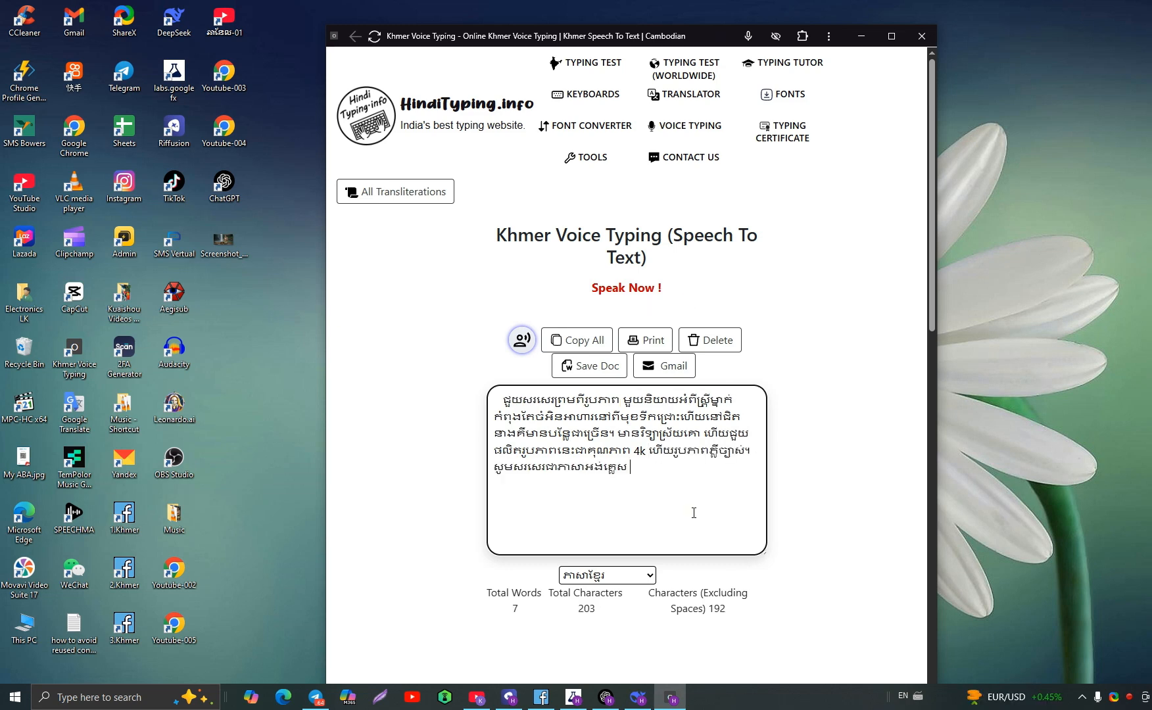
{"action": "left_click_drag", "start_coordinate": [557, 451], "coordinate": [500, 412]}
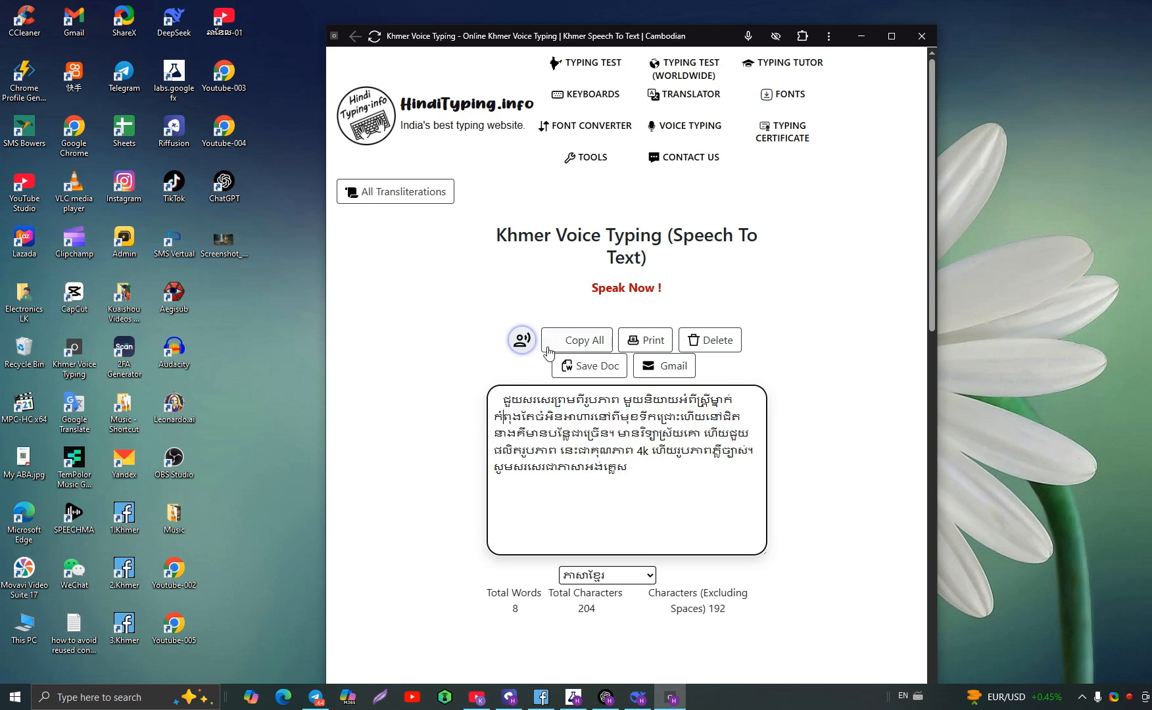
{"action": "left_click", "coordinate": [578, 340]}
{"action": "left_click", "coordinate": [741, 114]}
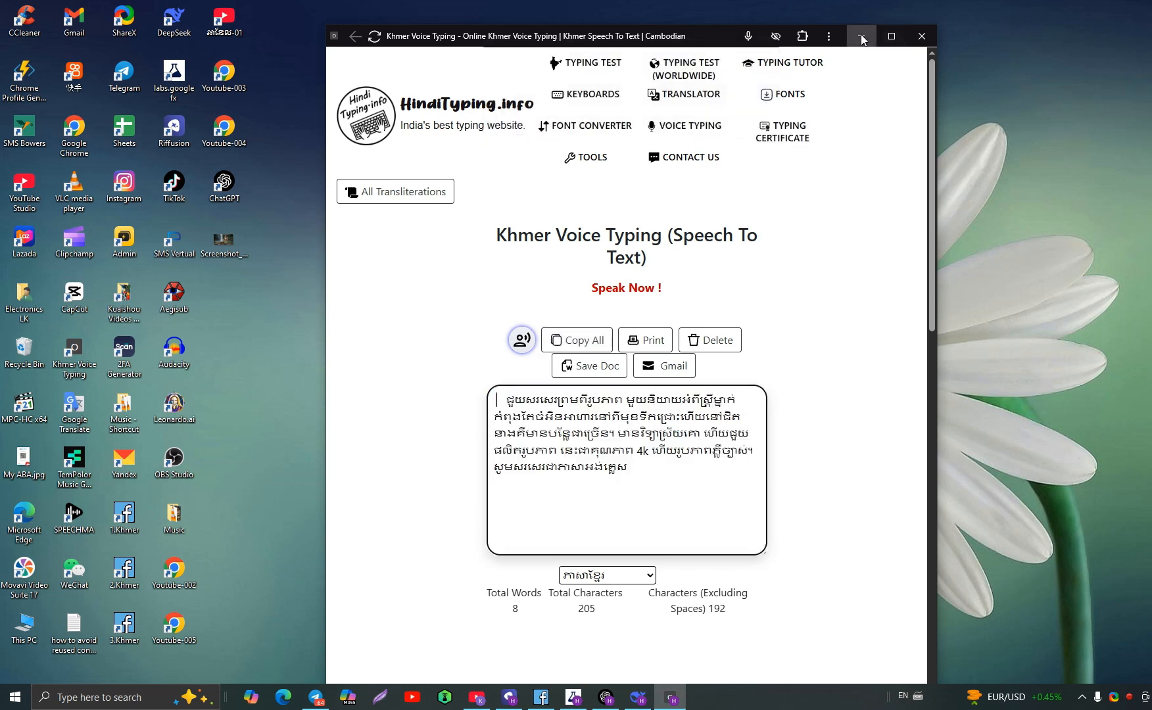
- Replace the text of the sent Khmer message in DeepSeek with the copied dictation and resend it
{"action": "left_click", "coordinate": [861, 36]}
{"action": "left_click_drag", "start_coordinate": [716, 163], "coordinate": [496, 134]}
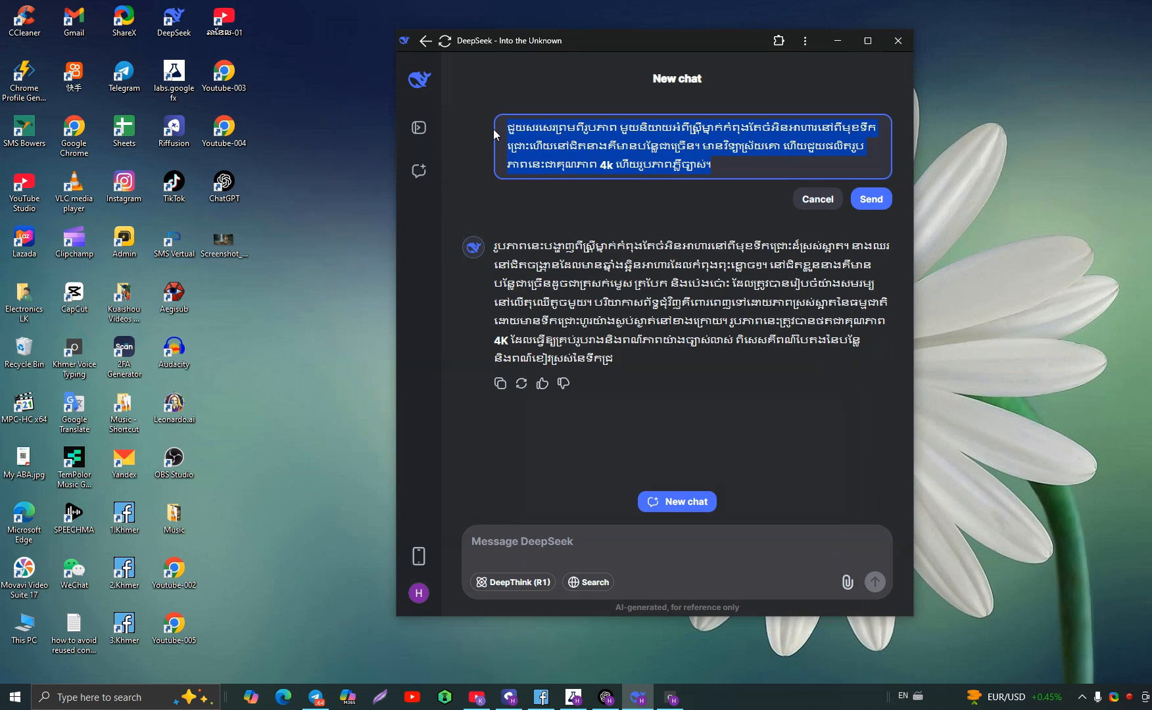
{"action": "right_click", "coordinate": [545, 130]}
{"action": "left_click", "coordinate": [595, 210]}
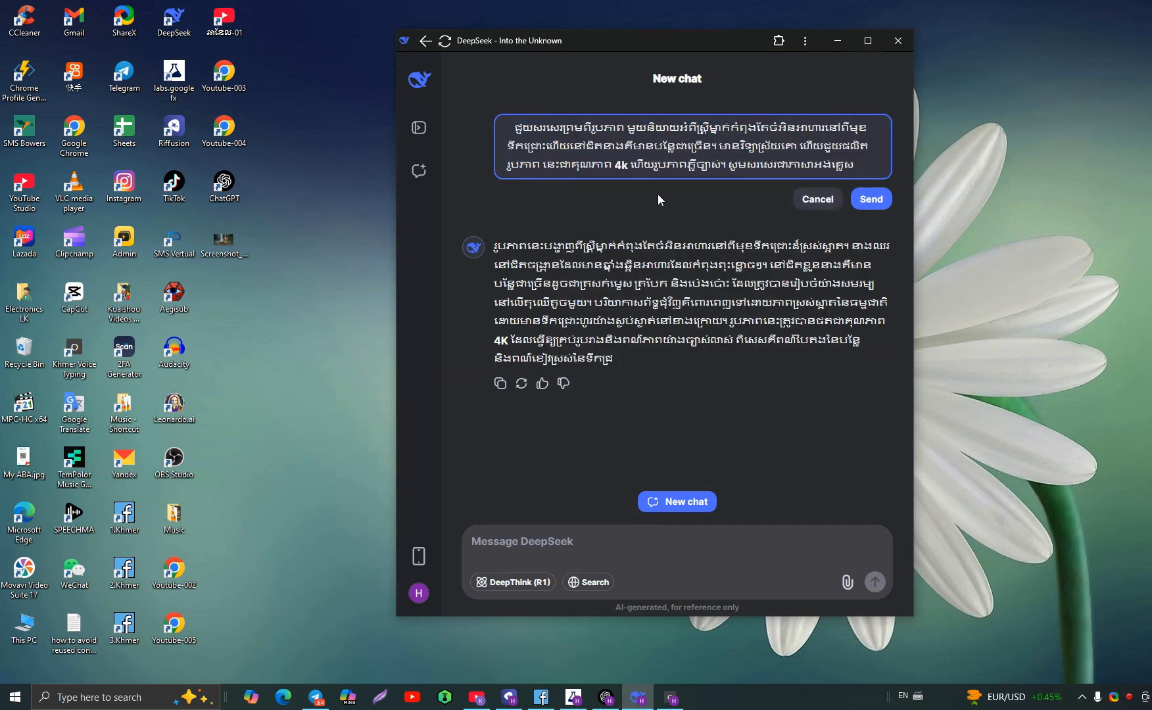
{"action": "left_click", "coordinate": [869, 200]}
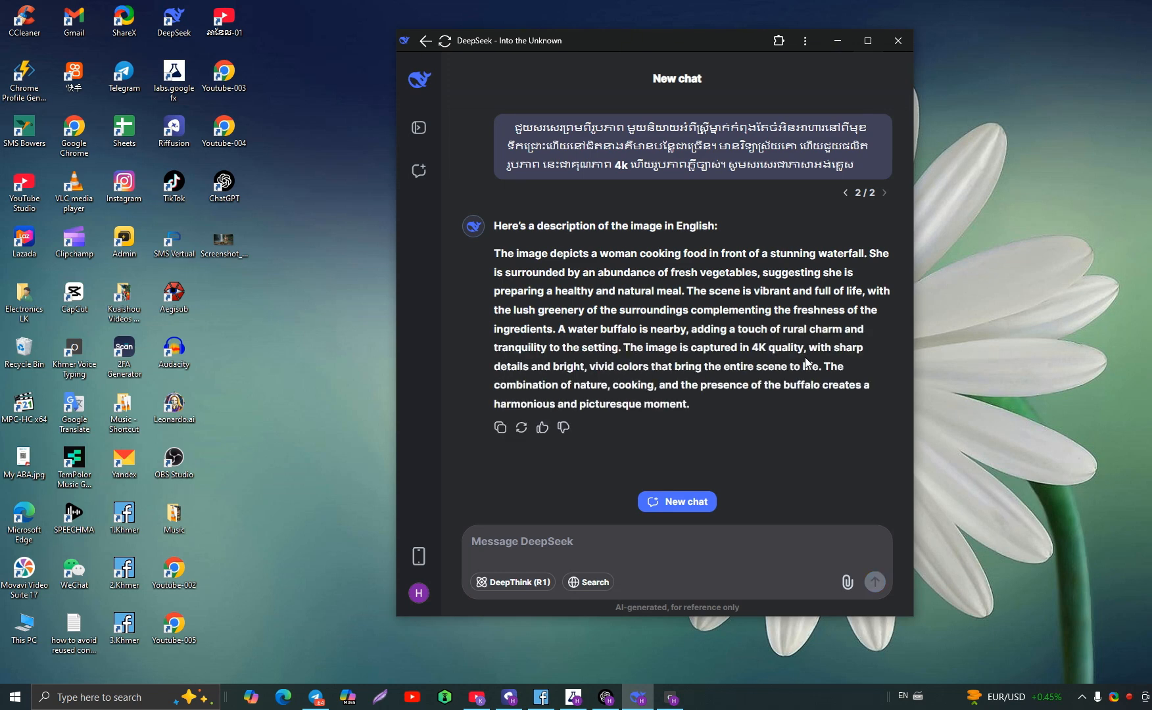
- Copy the paragraph from "The image depicts a woman cooking food" to "picturesque moment." in DeepSeek's reply and minimize the window
{"action": "left_click_drag", "start_coordinate": [490, 253], "coordinate": [702, 414]}
{"action": "right_click", "coordinate": [634, 341]}
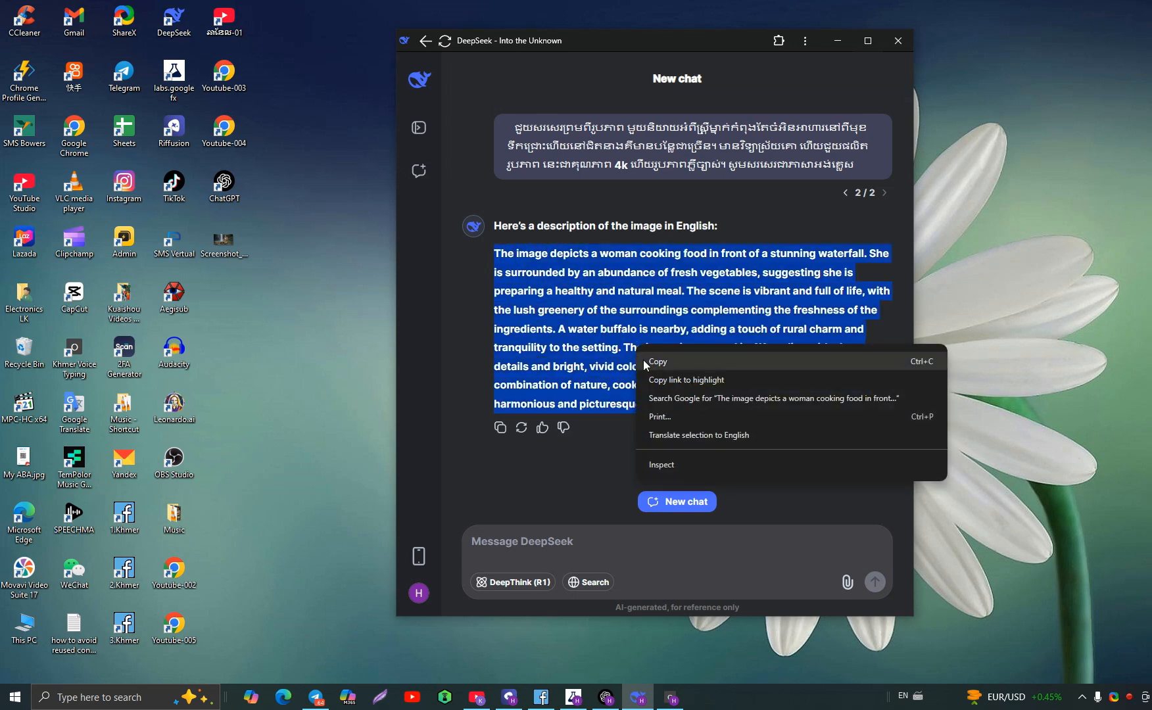
{"action": "left_click", "coordinate": [648, 360]}
{"action": "left_click", "coordinate": [837, 41]}
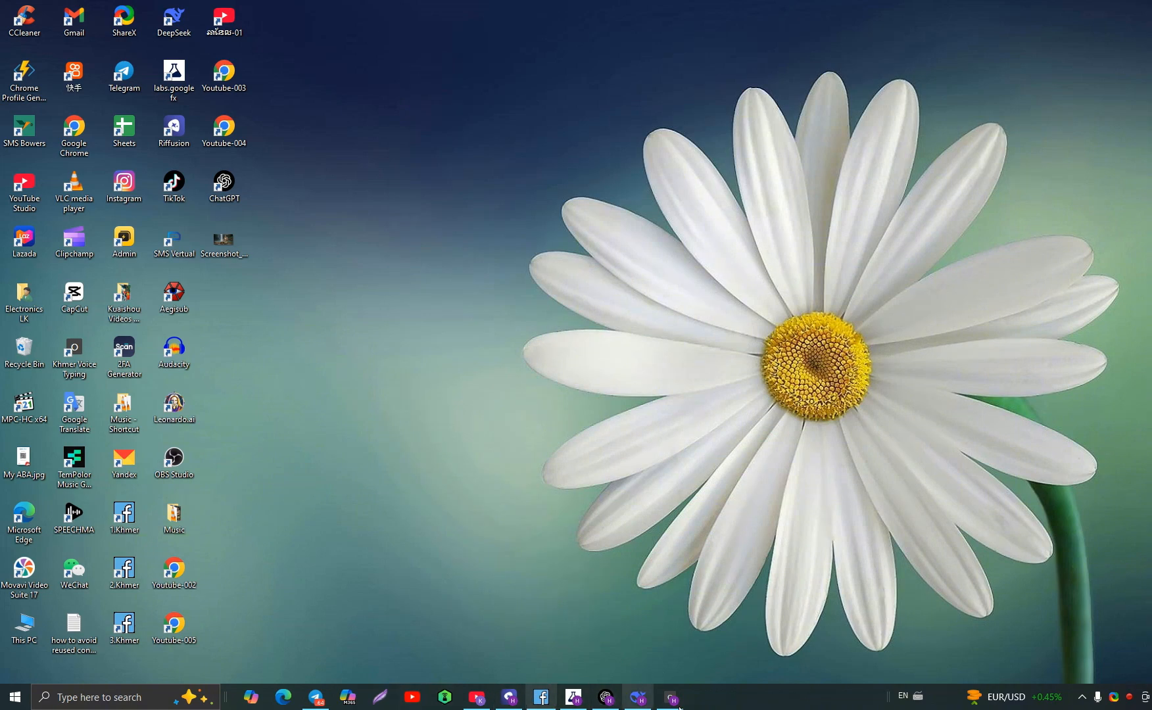
- Switch to ImageFX, replace the whole prompt with the copied English description and generate the images
{"action": "left_click", "coordinate": [575, 698]}
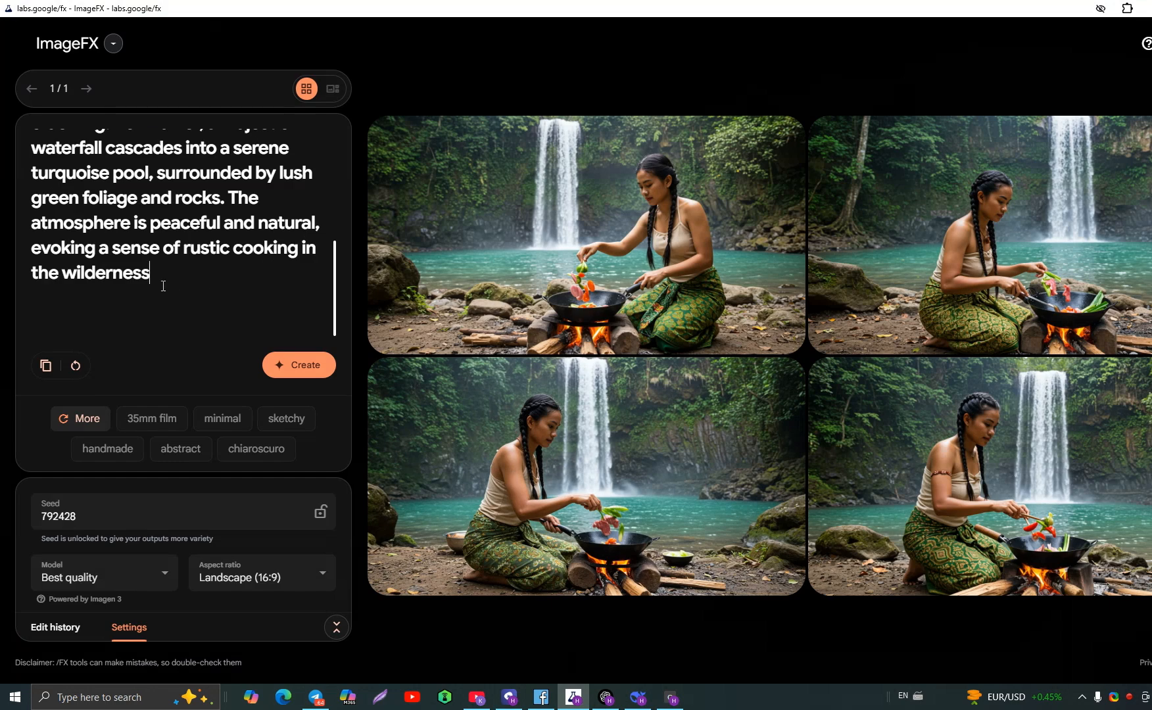
{"action": "key", "text": "ctrl+a"}
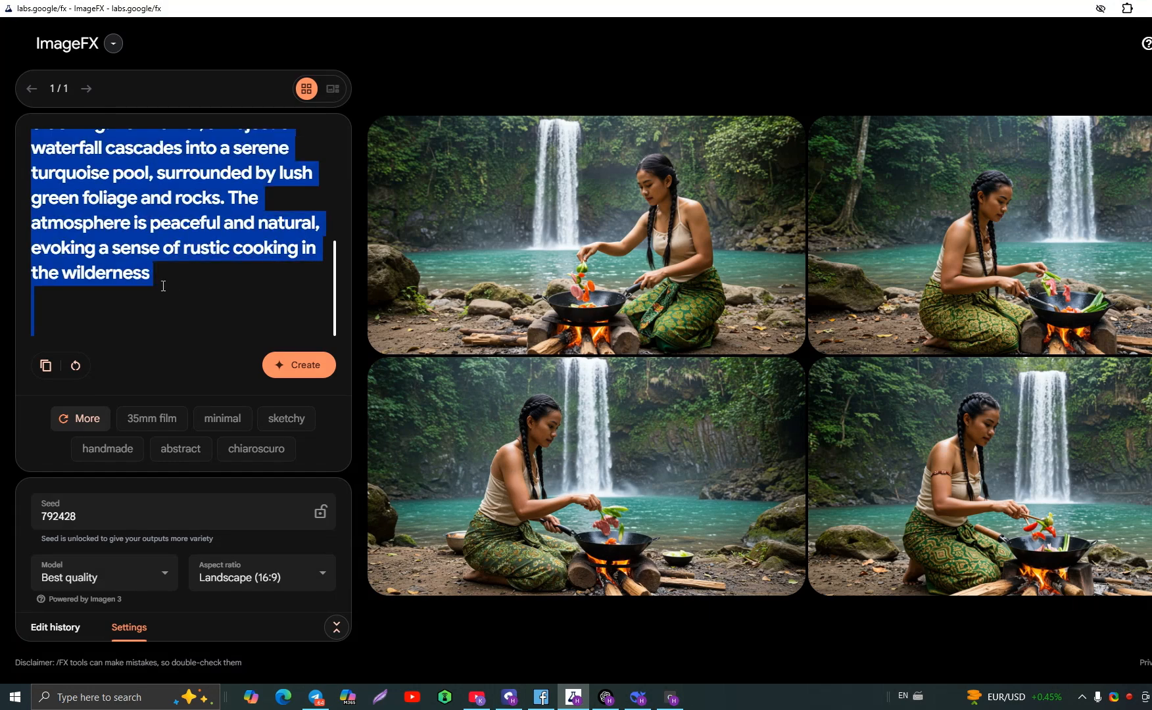
{"action": "key", "text": "ctrl+v"}
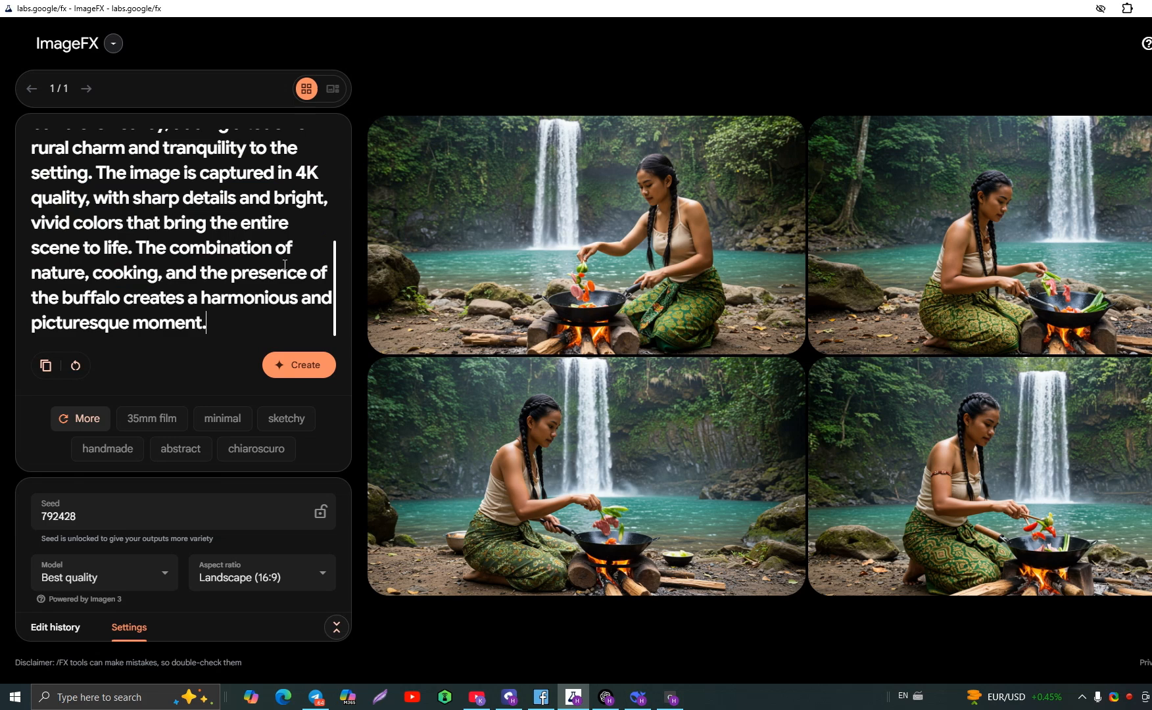
{"action": "left_click", "coordinate": [306, 366]}
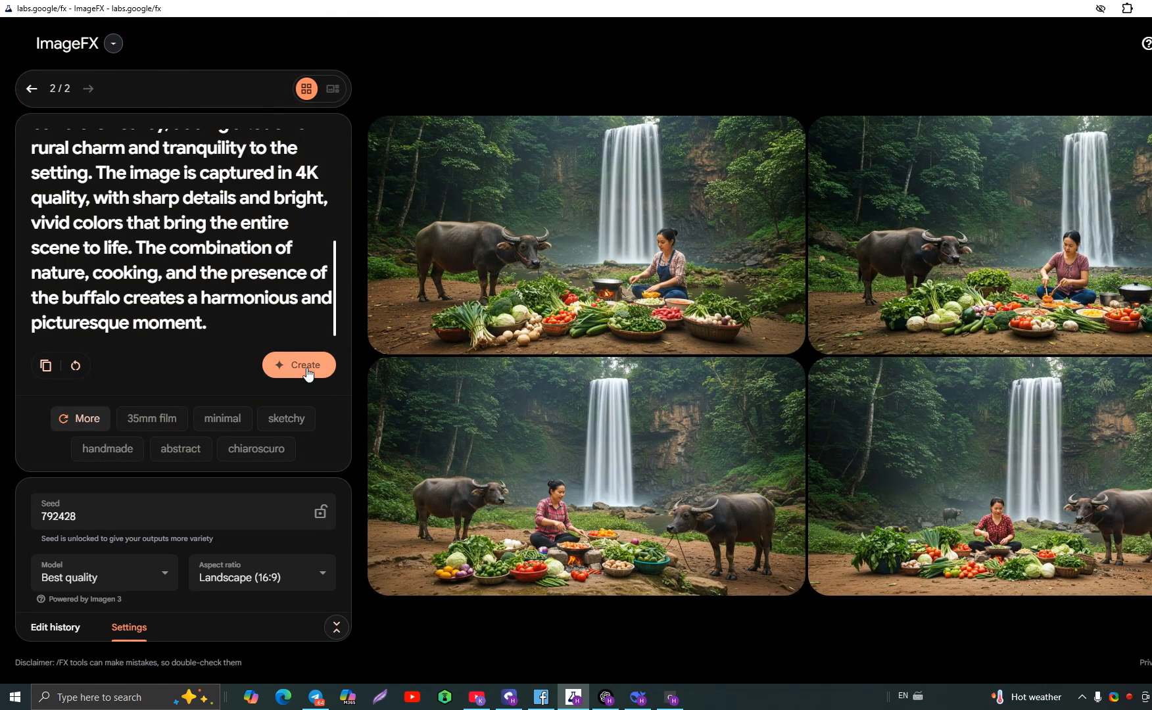
- Restore the ImageFX window to a smaller size, move it fully onto the screen and maximize it
{"action": "mouse_move", "coordinate": [682, 431]}
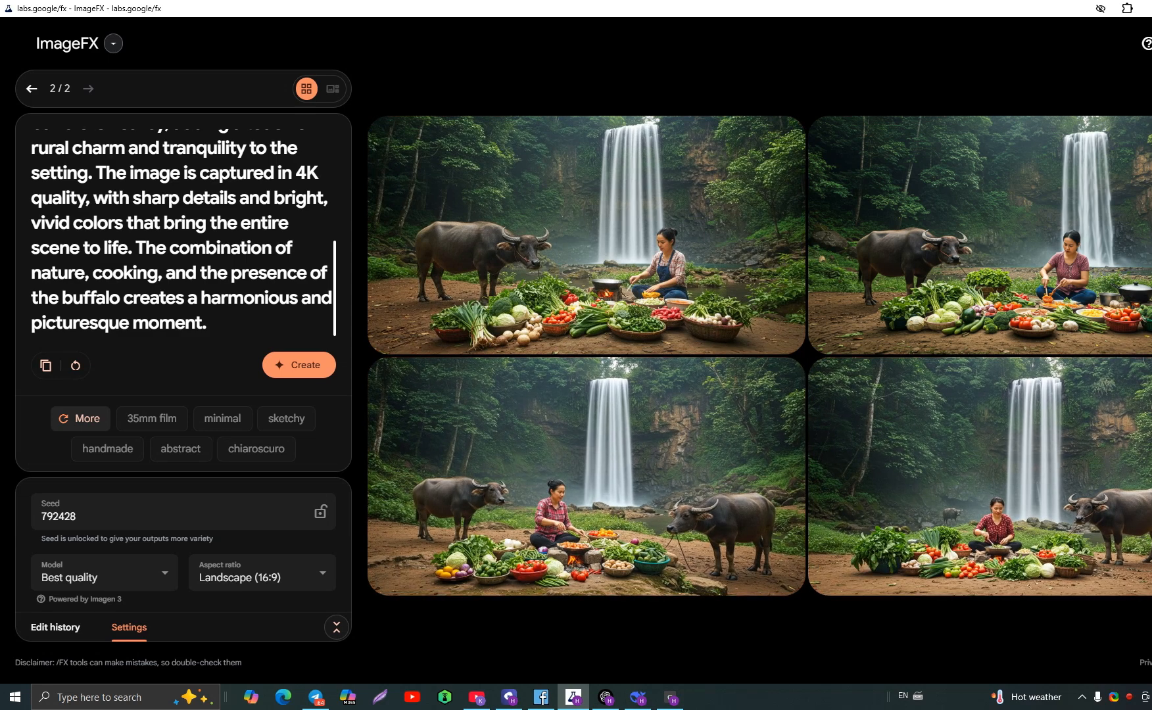
{"action": "key", "text": "super+Down"}
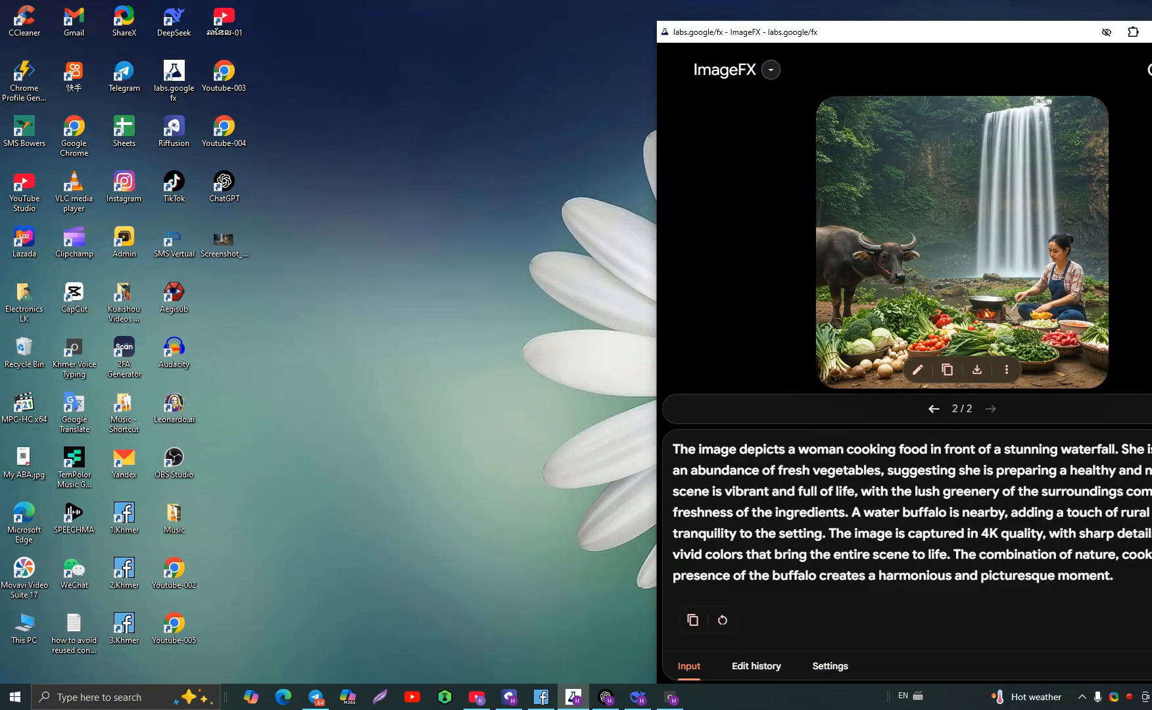
{"action": "left_click_drag", "start_coordinate": [1151, 11], "coordinate": [421, 28]}
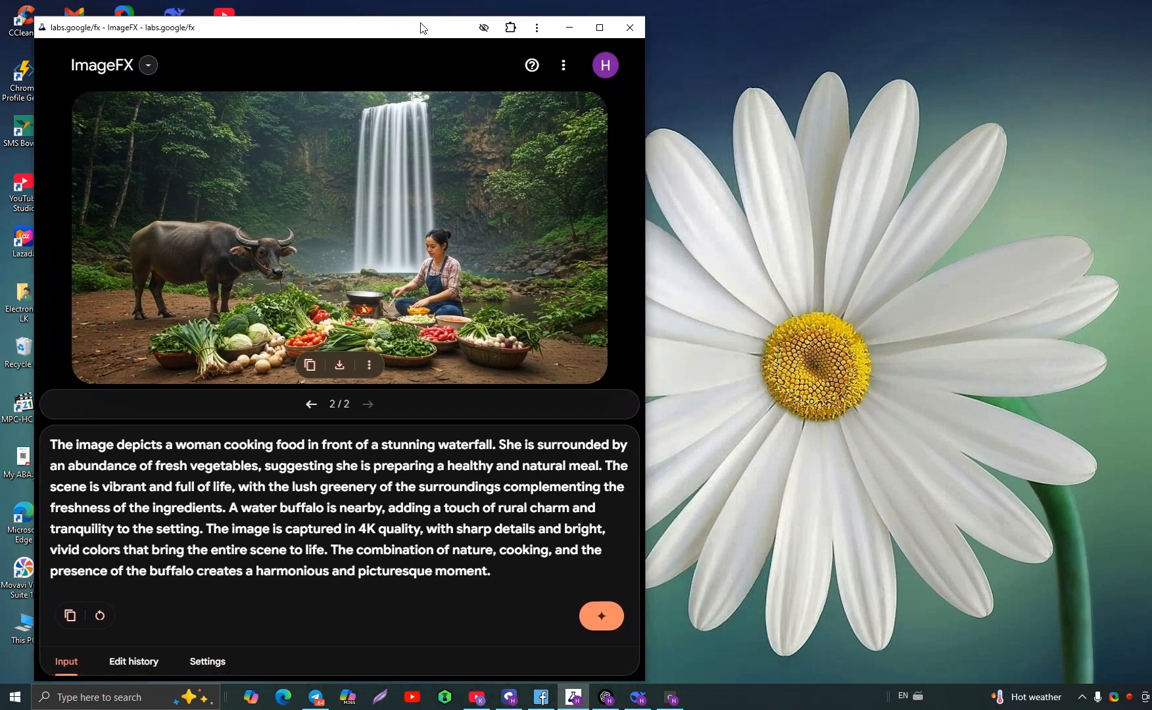
{"action": "left_click", "coordinate": [599, 27]}
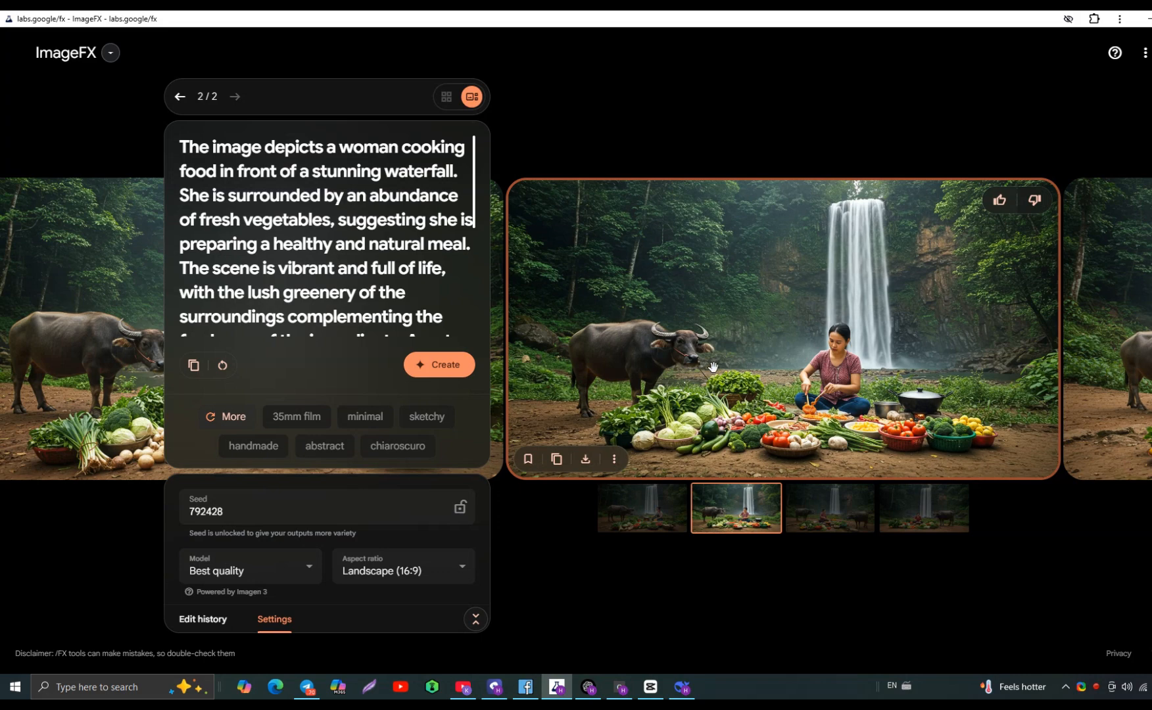
- Download the second generated image, view image_fx_ (6).jpg from the Downloads folder, and close the viewer and folder
{"action": "left_click", "coordinate": [586, 459]}
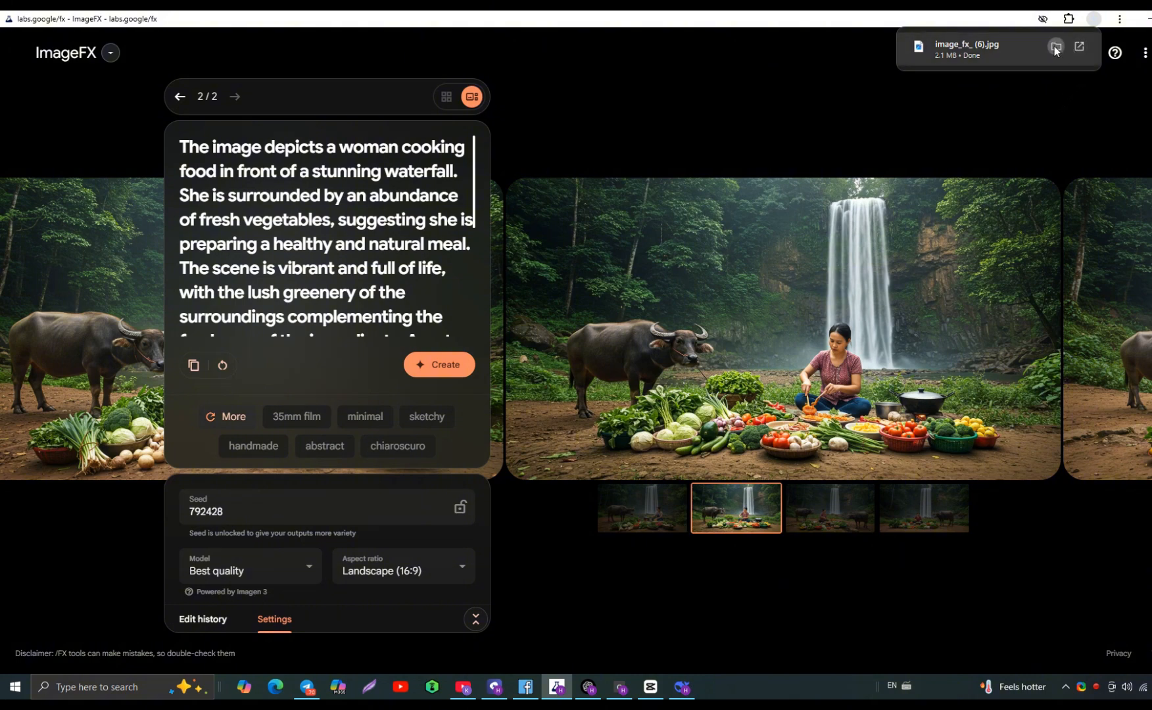
{"action": "left_click", "coordinate": [1054, 46]}
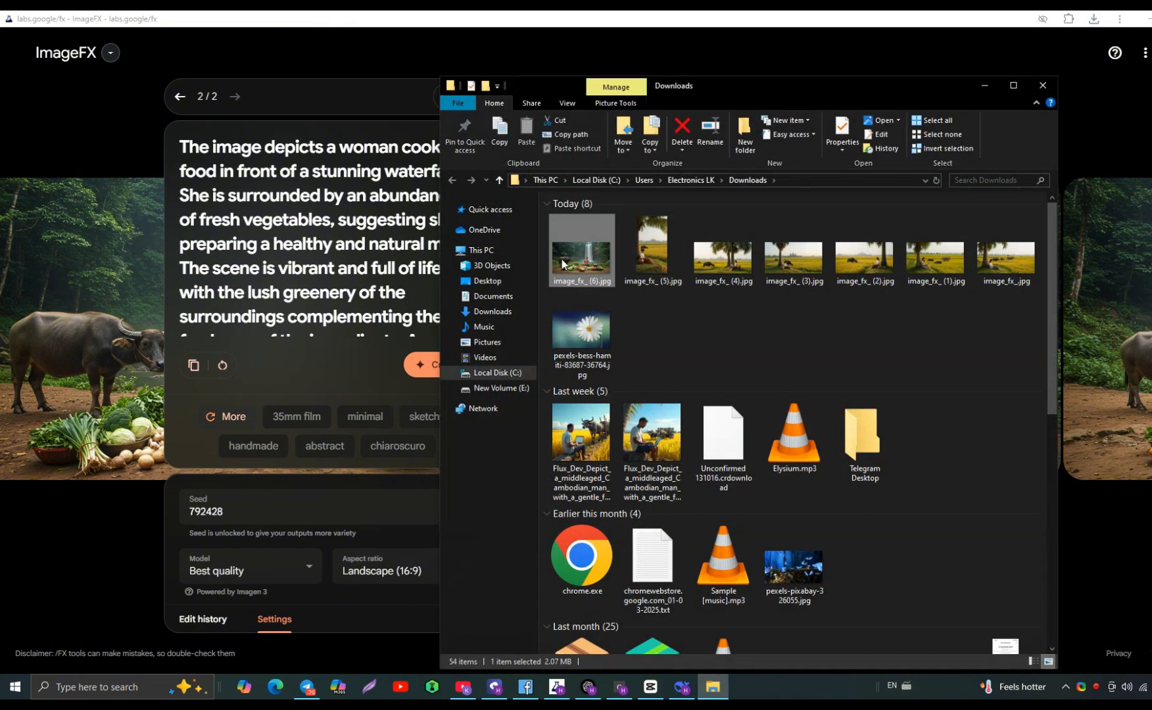
{"action": "key", "text": "Return"}
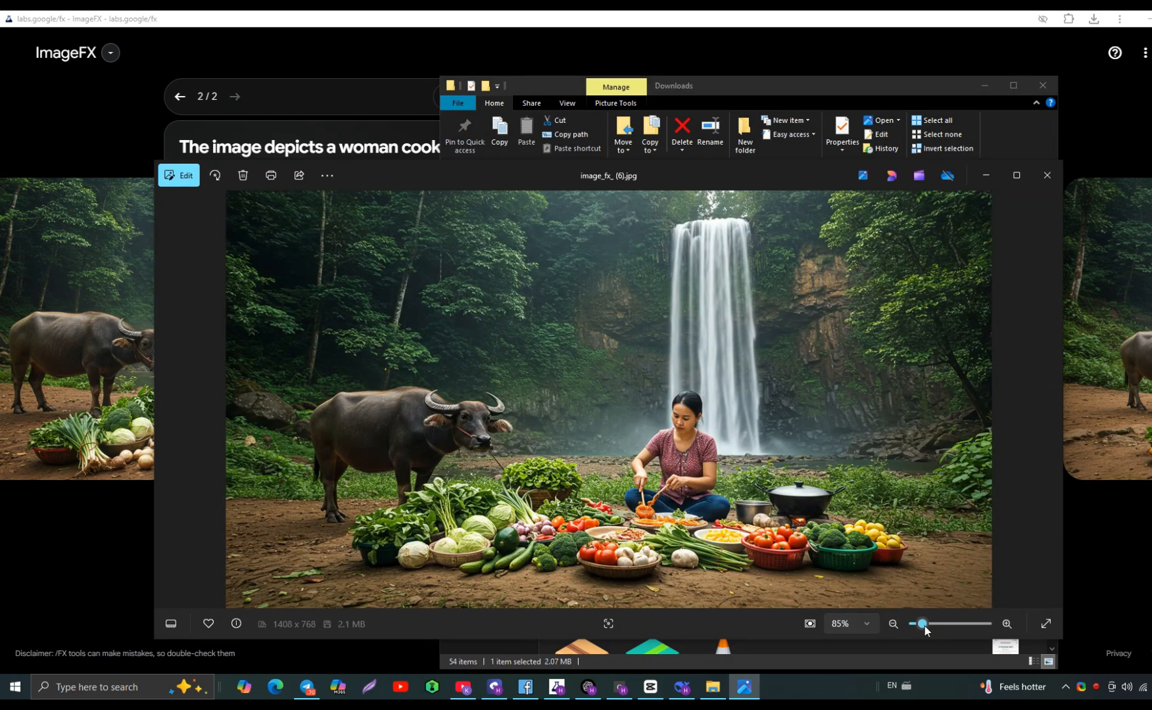
{"action": "left_click_drag", "start_coordinate": [925, 627], "coordinate": [923, 628]}
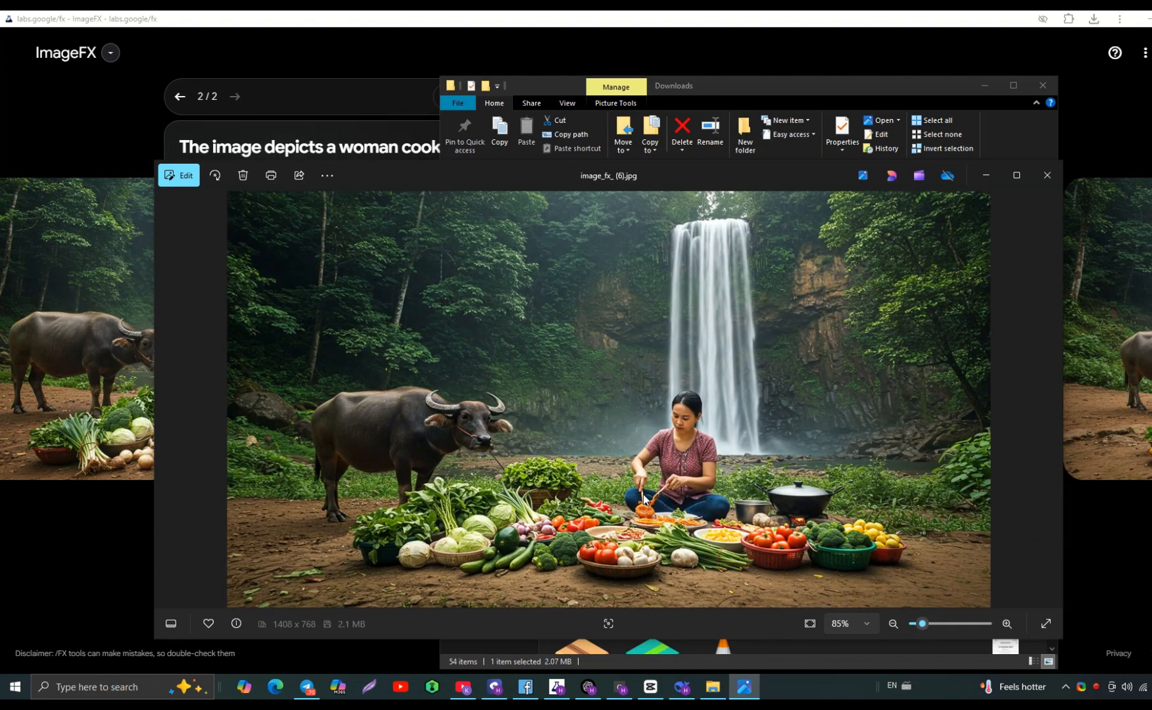
{"action": "left_click", "coordinate": [1050, 175]}
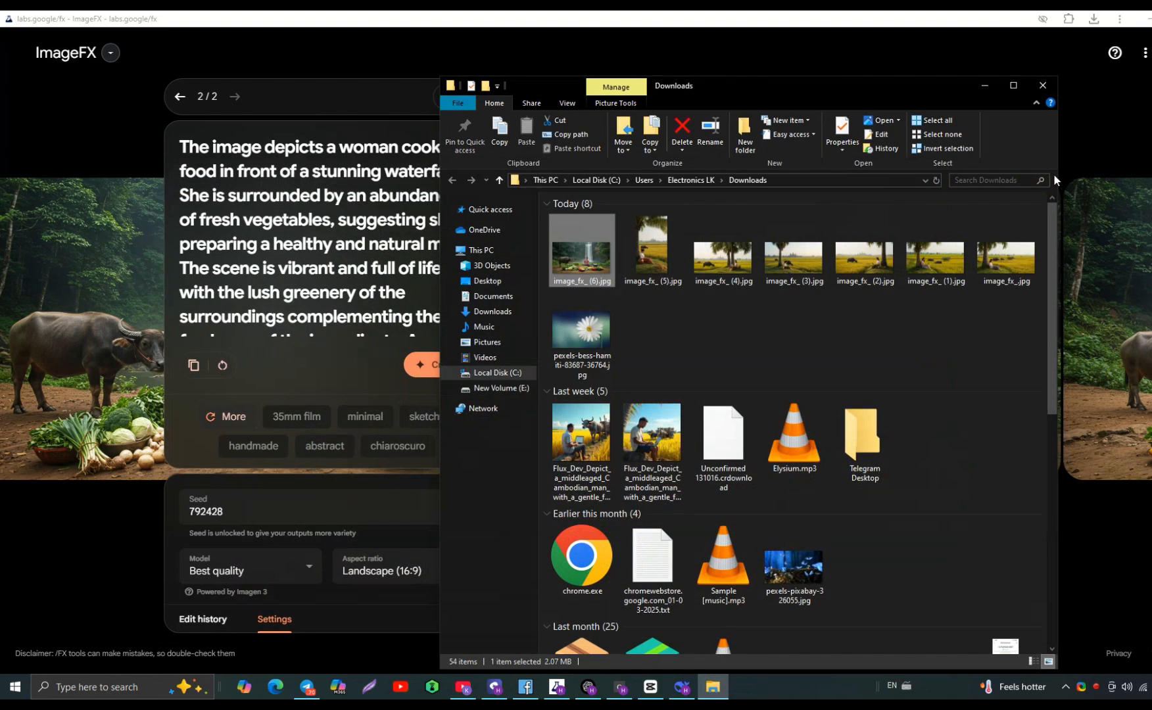
{"action": "left_click", "coordinate": [1043, 91]}
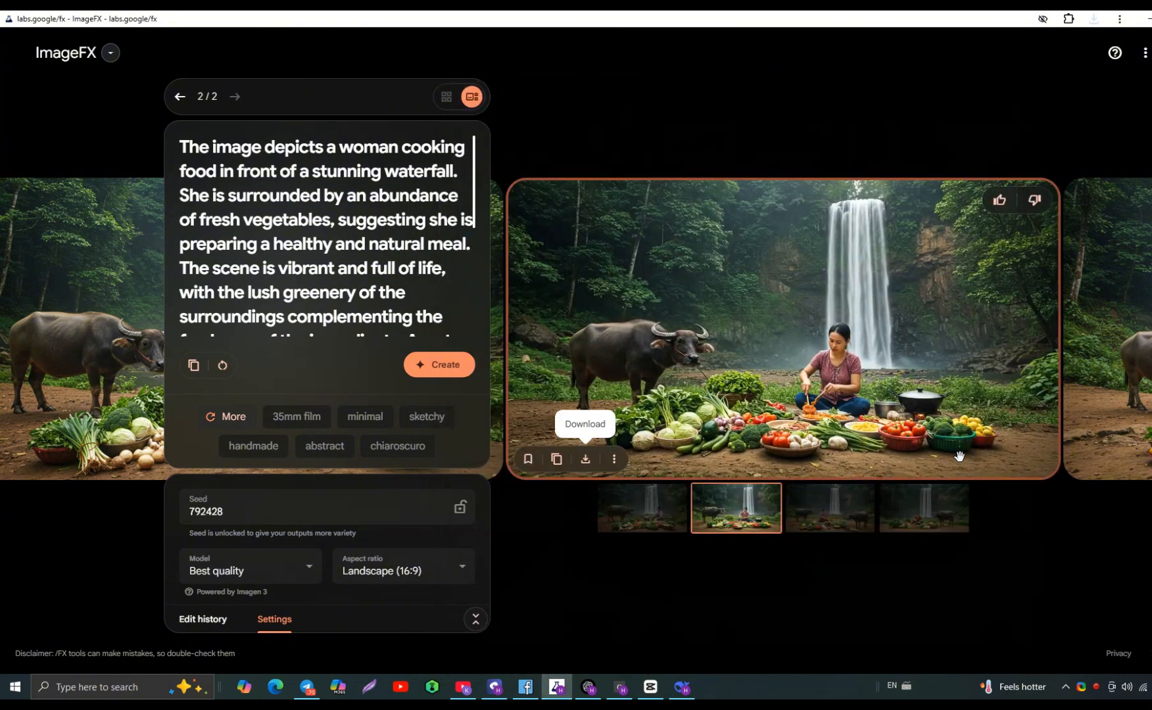
- Download the third generated image, showing two buffaloes, and open image_fx_ (7).jpg from the Downloads folder
{"action": "scroll", "coordinate": [647, 480], "scroll_direction": "down", "scroll_amount": 2}
{"action": "scroll", "coordinate": [584, 491], "scroll_direction": "down", "scroll_amount": 2}
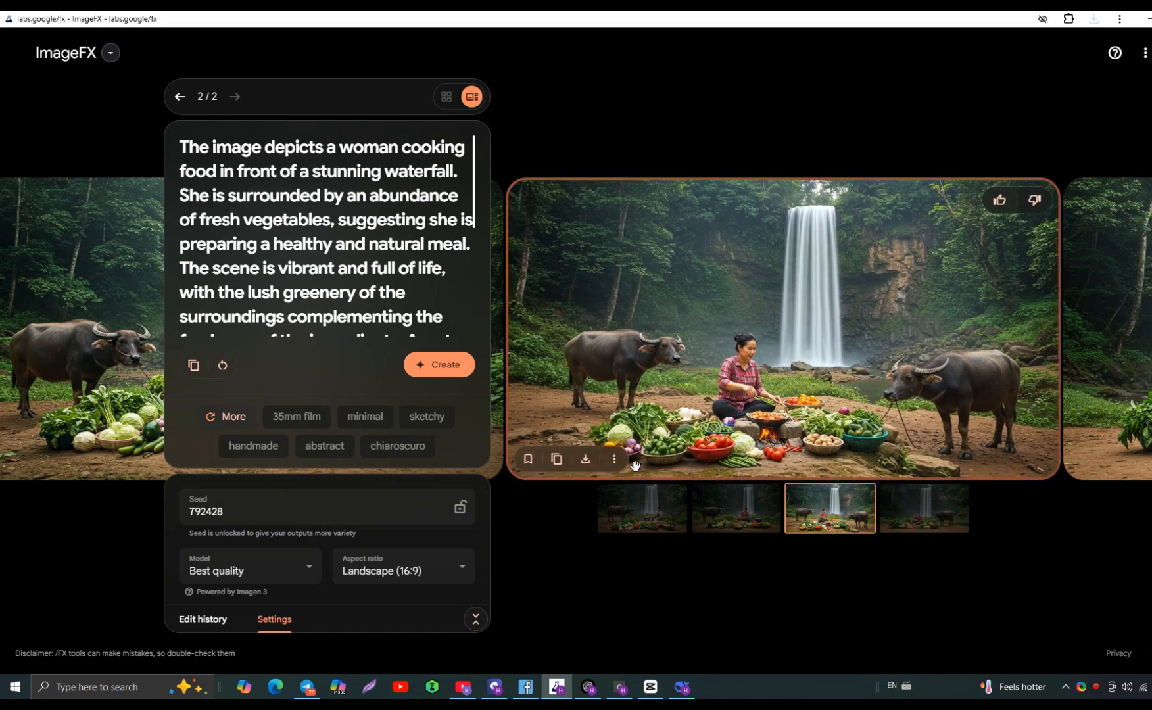
{"action": "left_click", "coordinate": [585, 459]}
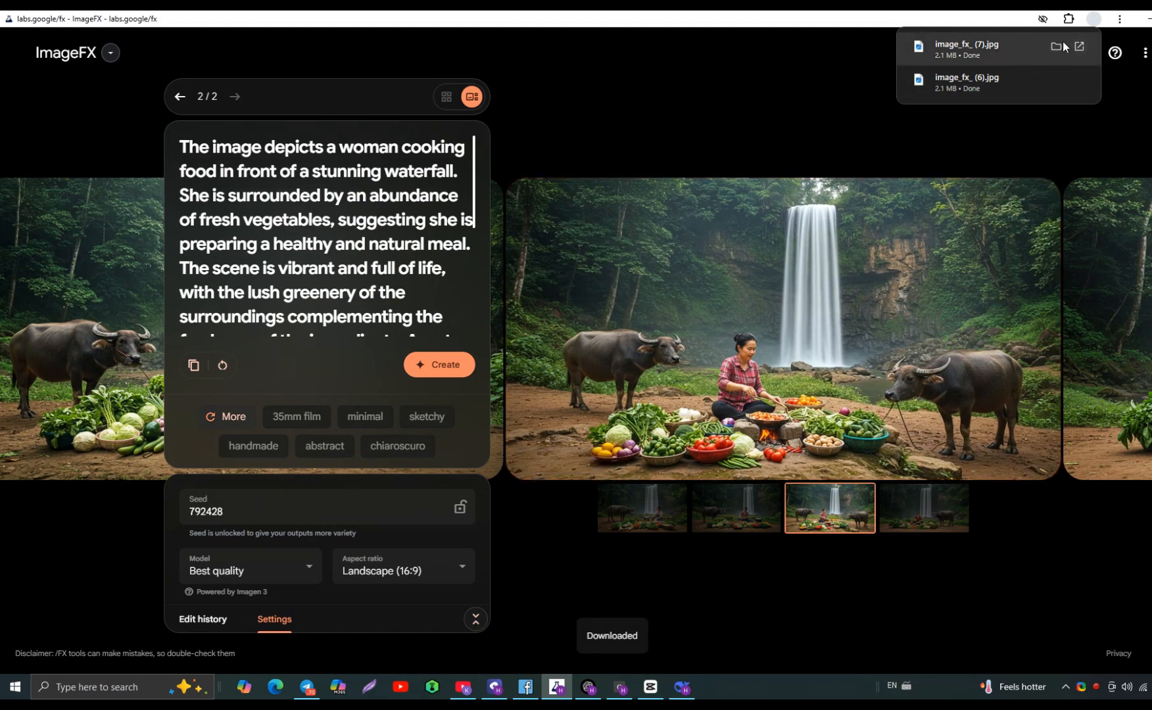
{"action": "left_click", "coordinate": [1058, 46]}
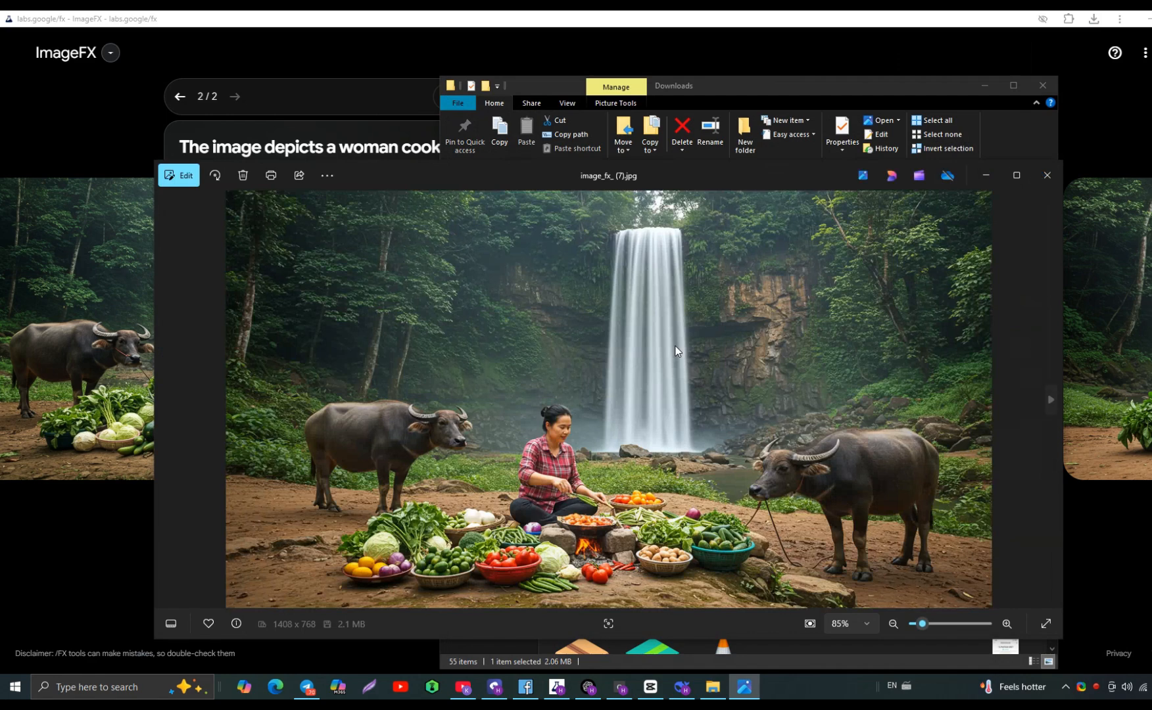
- Examine the woman and vegetables in image_fx_ (7).jpg up close, and put away the Downloads folder and ImageFX windows
{"action": "left_click", "coordinate": [1006, 624]}
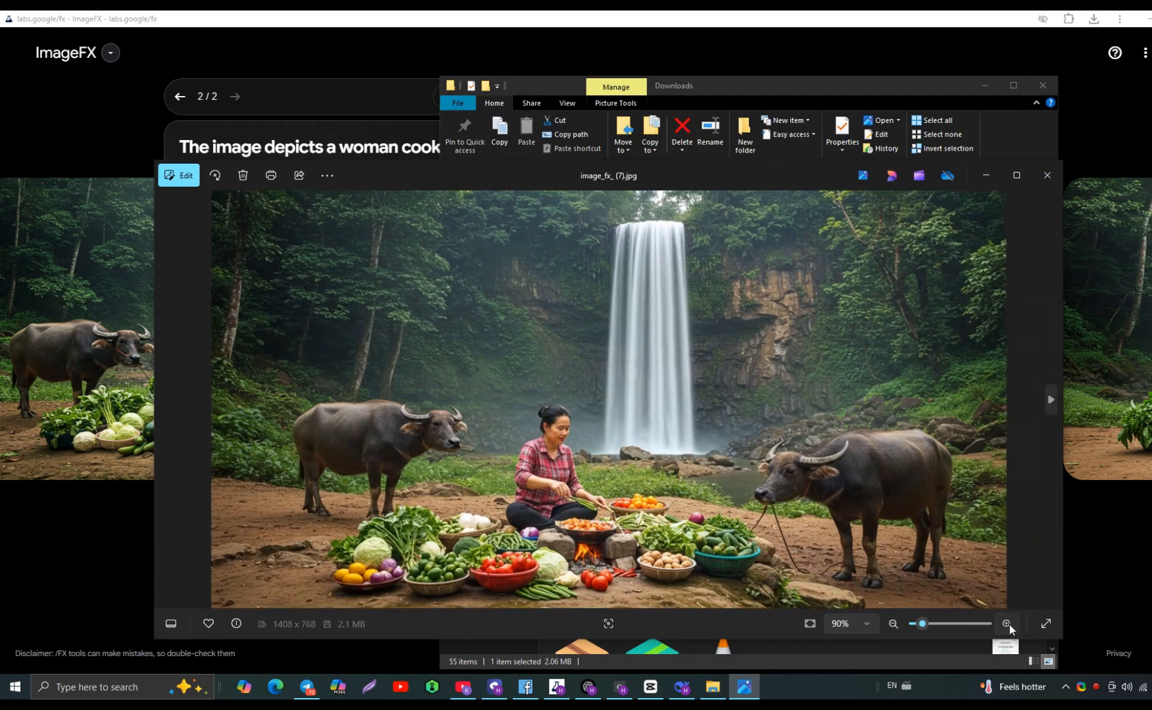
{"action": "left_click", "coordinate": [1008, 624]}
{"action": "left_click", "coordinate": [1008, 624]}
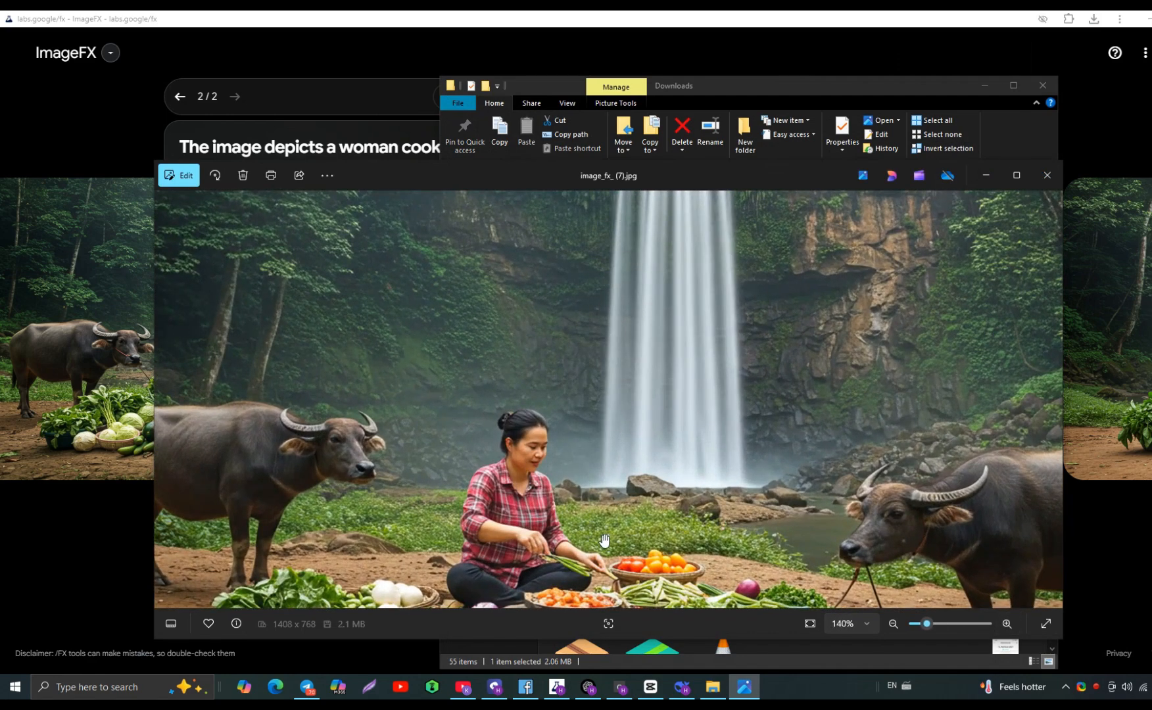
{"action": "left_click_drag", "start_coordinate": [604, 540], "coordinate": [680, 325]}
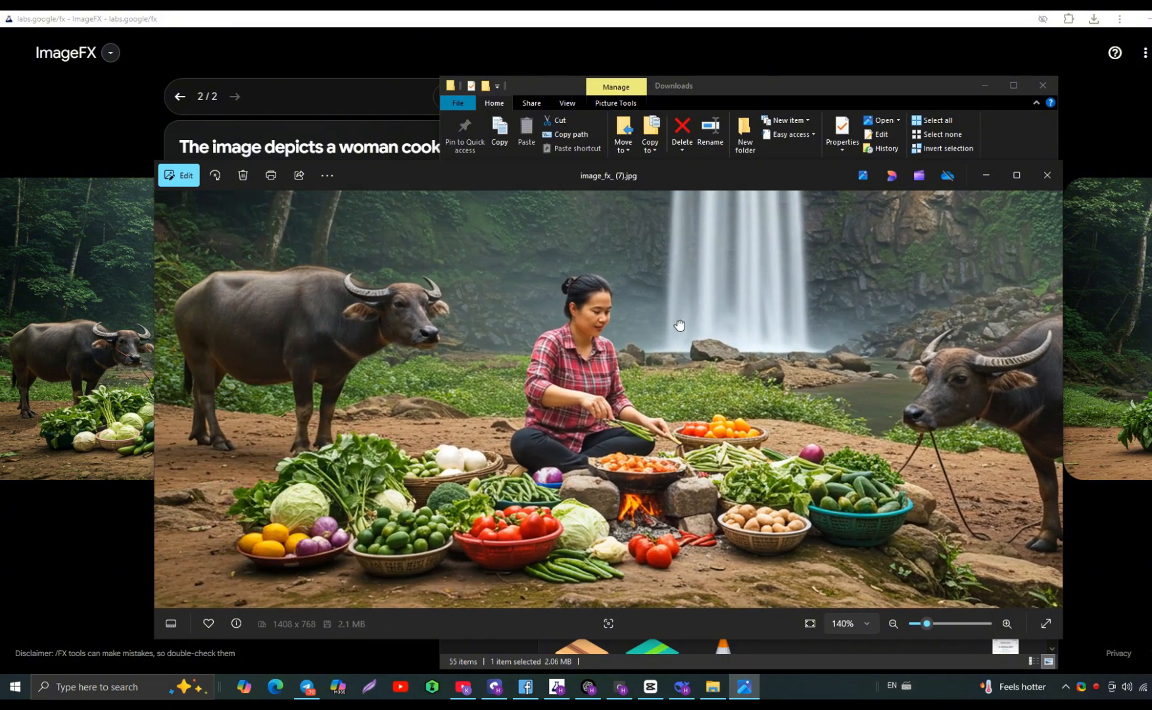
{"action": "scroll", "coordinate": [688, 425], "scroll_direction": "down", "scroll_amount": 5}
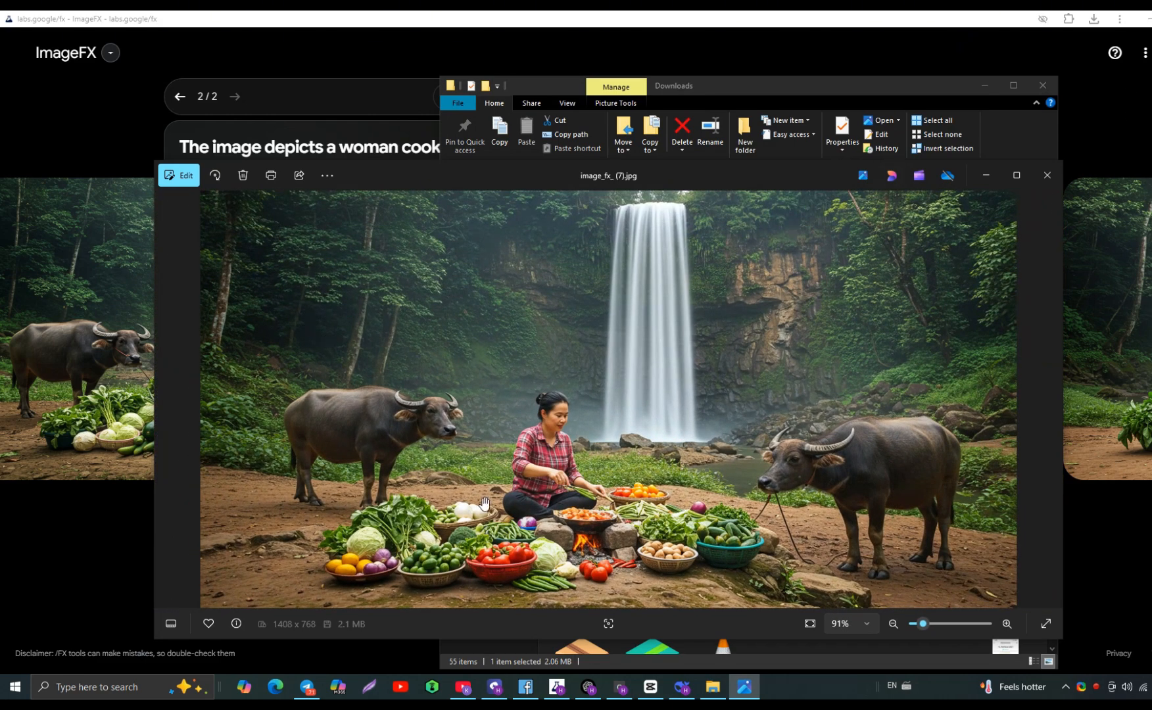
{"action": "left_click", "coordinate": [1043, 86]}
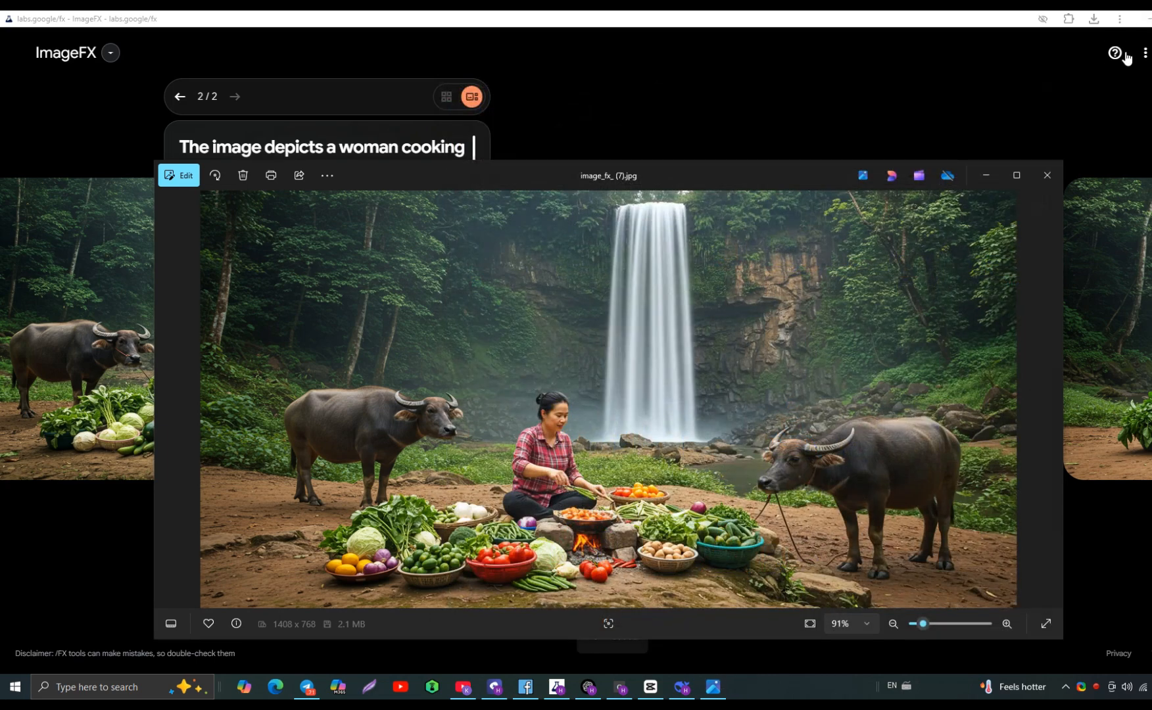
{"action": "left_click", "coordinate": [1143, 20]}
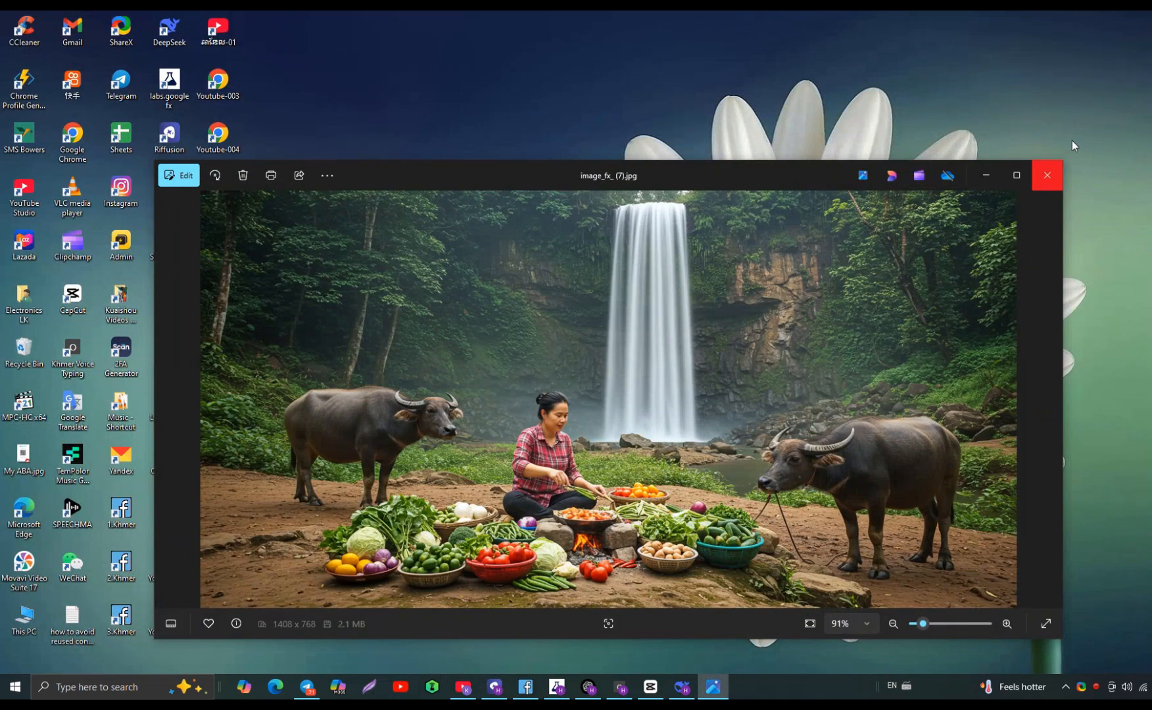